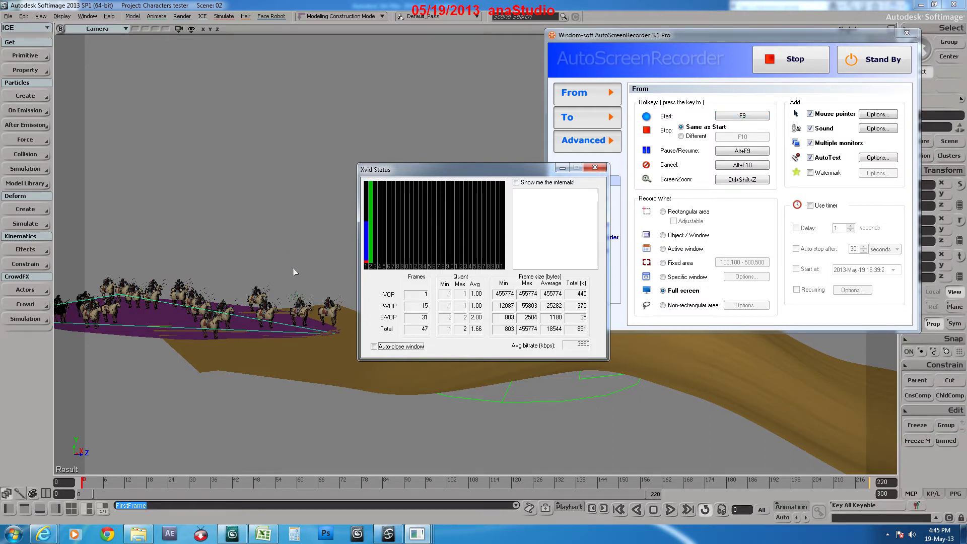
Examine the crowd of mounted warriors standing on the terrain from several angles.
drag(472, 175, 664, 295)
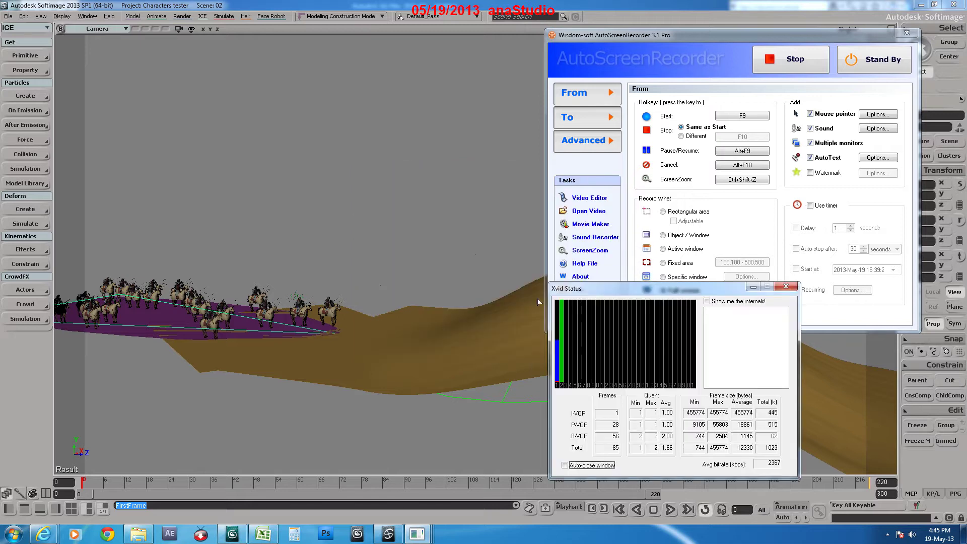
click(397, 291)
drag(398, 292, 409, 274)
scroll(408, 274, up, 3)
middle_drag(408, 273, 527, 308)
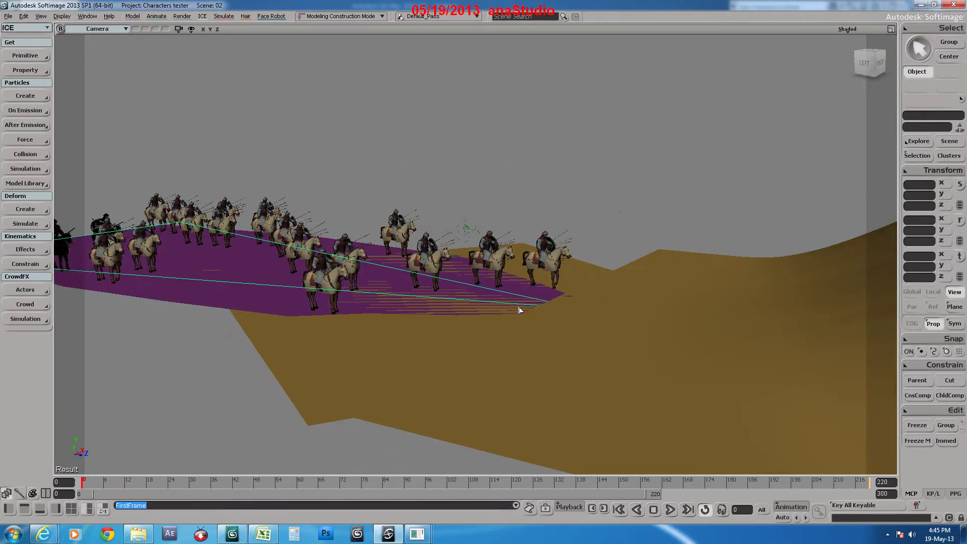
middle_drag(417, 316, 474, 275)
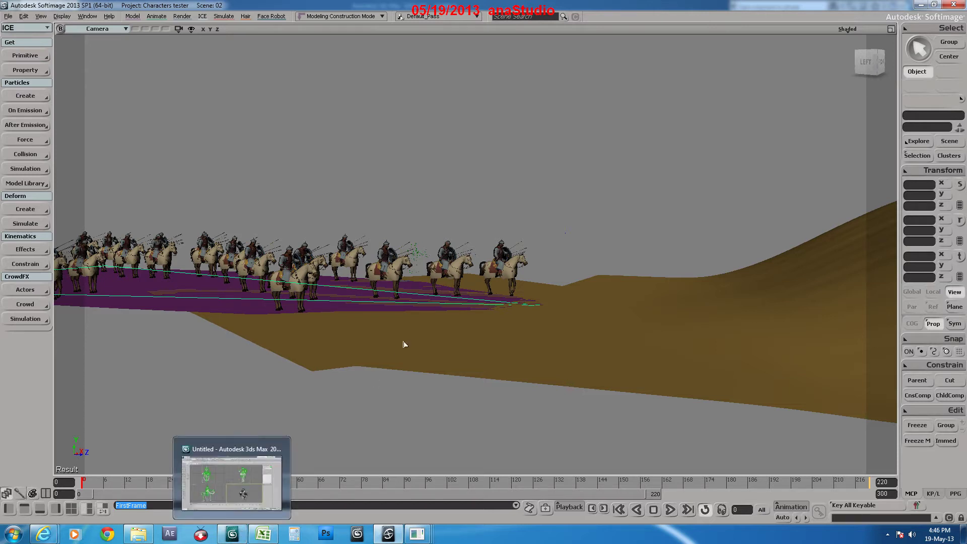
right_drag(437, 339, 433, 333)
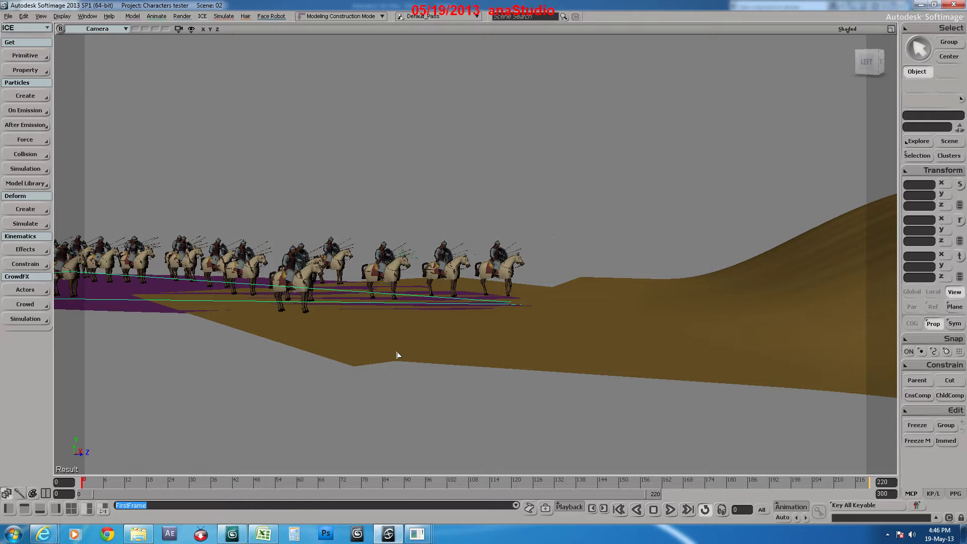
Switch to 3ds Max and examine the horse-and-rider rig in a maximized Perspective view.
click(235, 534)
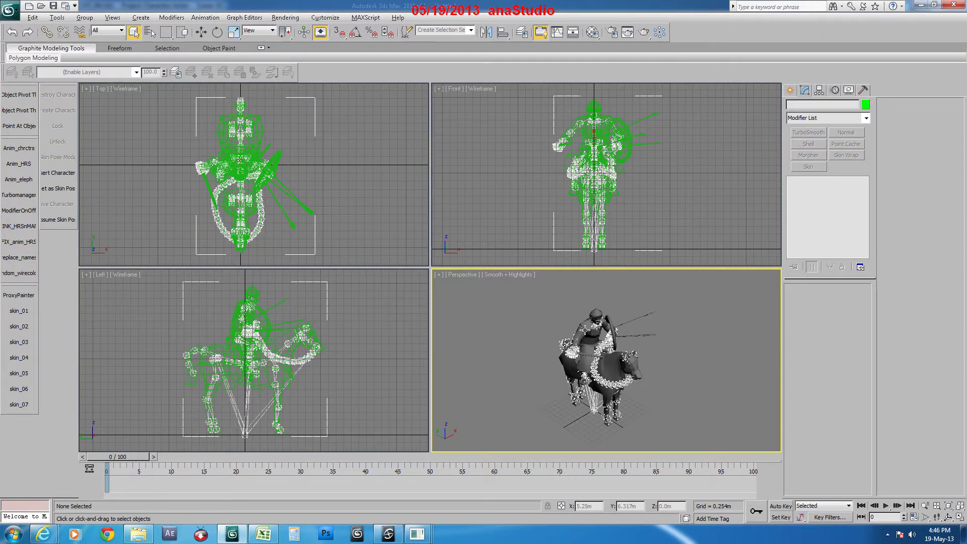
key(alt+w)
scroll(503, 330, up, 3)
alt+middle_drag(392, 347, 443, 317)
mouse_move(443, 318)
middle_down()
mouse_move(440, 371)
mouse_move(433, 337)
mouse_move(329, 342)
mouse_move(471, 347)
mouse_move(431, 328)
middle_up()
scroll(443, 367, down, 5)
click(424, 328)
scroll(432, 329, up, 5)
scroll(573, 174, down, 5)
drag(586, 137, 360, 292)
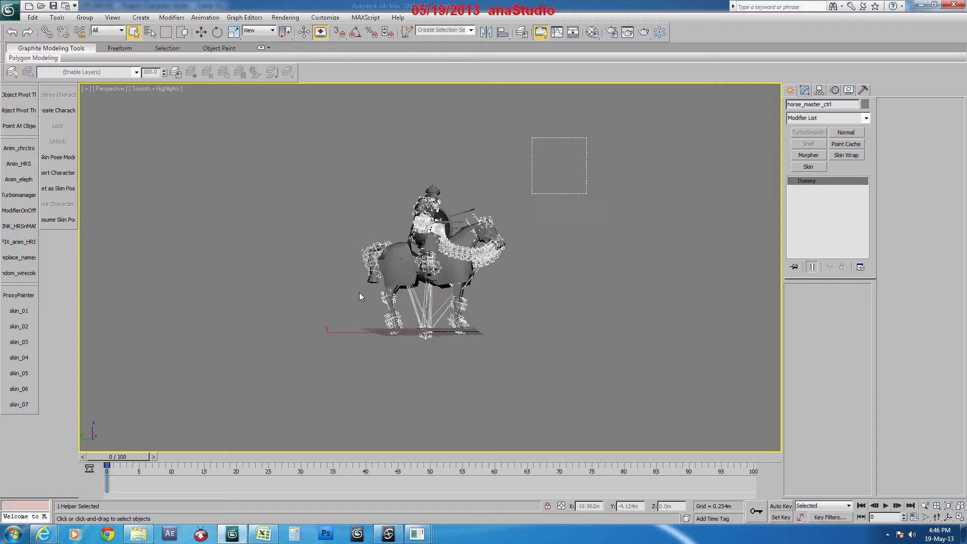
click(292, 383)
scroll(443, 317, up, 8)
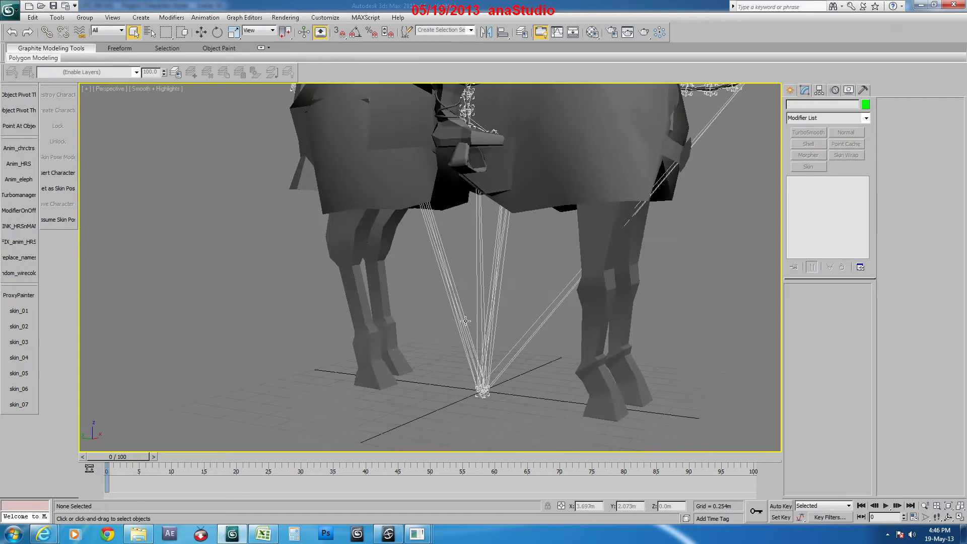
Try rotating the horse's master control helper at the base of the rig.
click(481, 394)
key(e)
alt+middle_drag(480, 394, 436, 367)
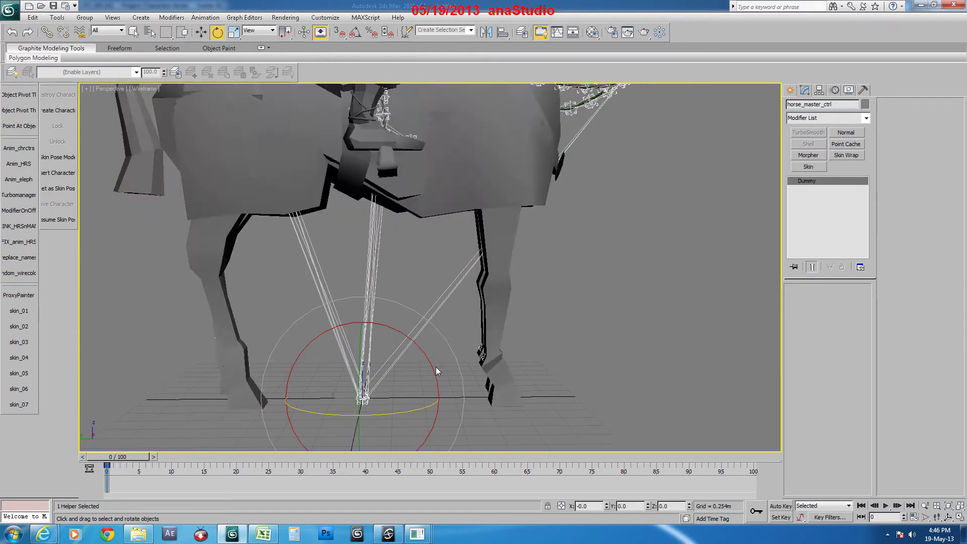
drag(431, 367, 438, 309)
right_click(438, 309)
middle_drag(446, 311, 392, 380)
scroll(392, 380, down, 6)
Try moving the horse's master control along its axes to test the whole rig.
key(w)
drag(386, 278, 526, 315)
right_click(526, 317)
alt+middle_drag(526, 317, 556, 301)
mouse_move(328, 311)
mouse_down()
mouse_move(443, 306)
mouse_move(333, 321)
mouse_up()
right_click(334, 323)
alt+middle_drag(334, 325, 343, 320)
drag(338, 309, 428, 308)
right_click(432, 308)
alt+middle_drag(496, 287, 521, 276)
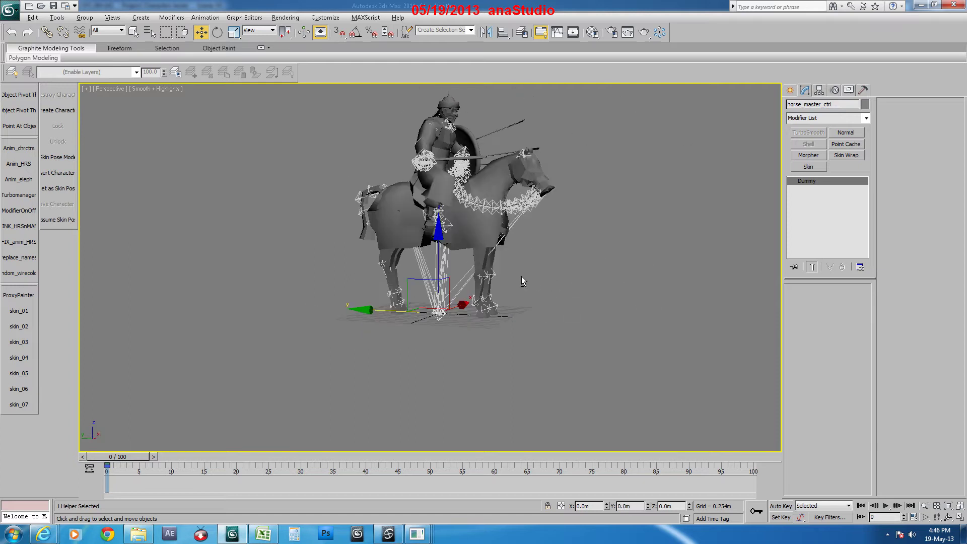
Select the skinned horse-and-rider mesh and inspect it with edged faces and in wireframe.
middle_drag(486, 227, 470, 288)
key(q)
click(470, 288)
key(F4)
click(534, 229)
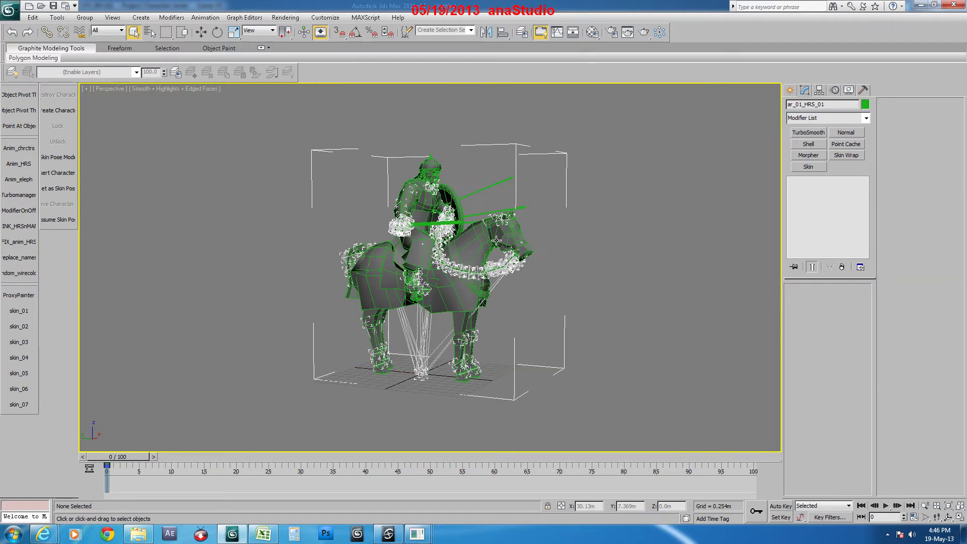
middle_drag(497, 232, 496, 288)
scroll(496, 288, up, 5)
click(508, 311)
key(F3)
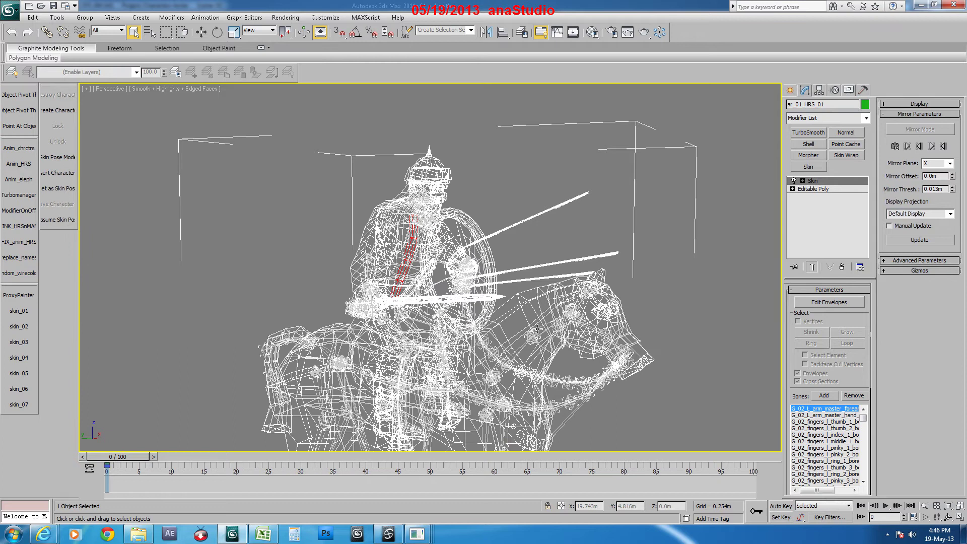
Compare the mesh in shaded and wireframe display, and select the horse's master control below the body.
key(F3)
key(F4)
scroll(540, 274, down, 5)
middle_drag(533, 327, 551, 295)
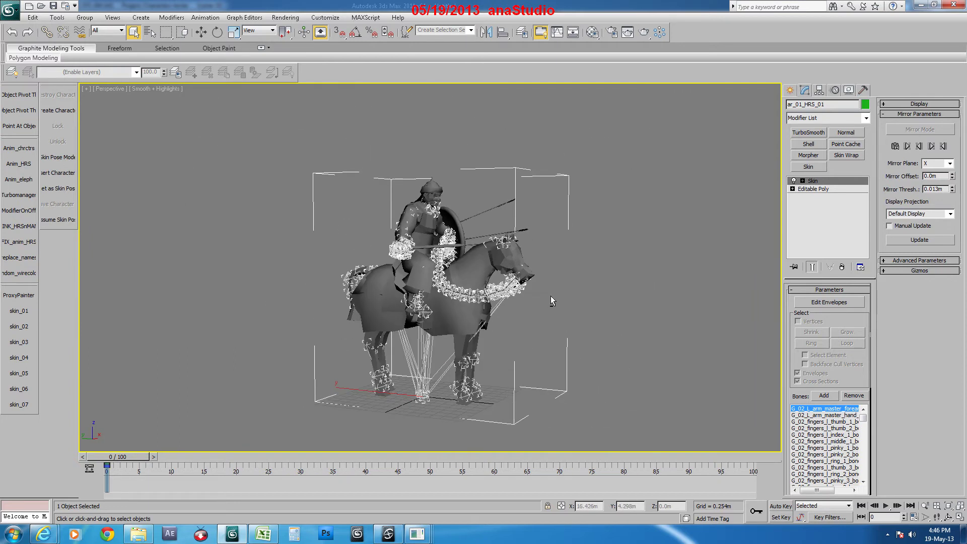
scroll(479, 315, up, 5)
key(F3)
scroll(398, 398, up, 3)
click(402, 392)
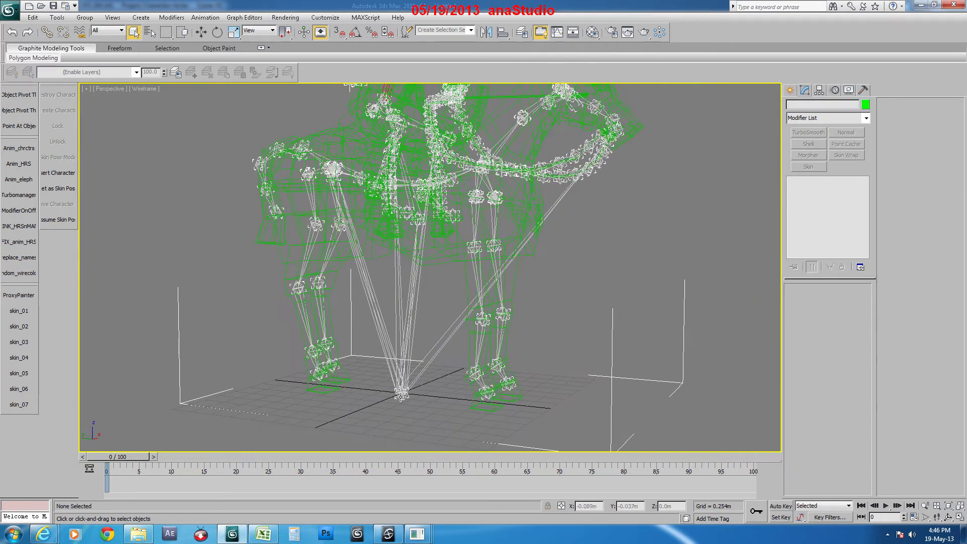
scroll(394, 384, down, 5)
scroll(453, 355, up, 4)
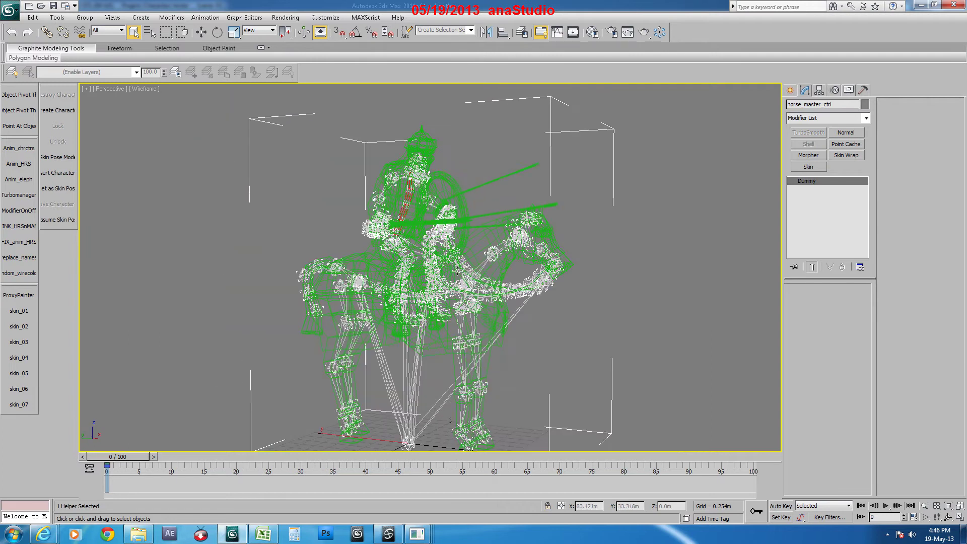
Try rotating the horse's right foreleg bone helper, and undo the rotation.
click(455, 356)
key(e)
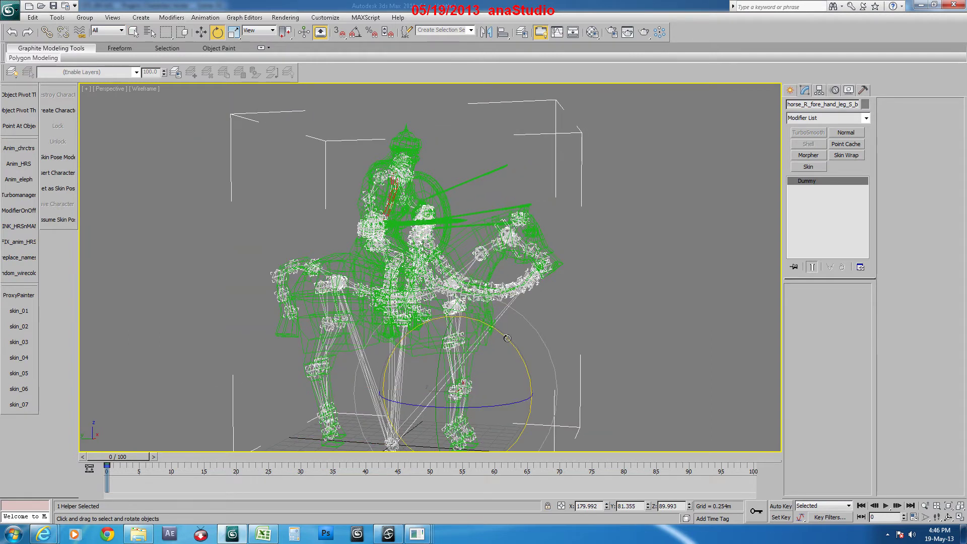
drag(509, 340, 484, 318)
key(ctrl+z)
Enter envelope editing on the mesh's Skin modifier and inspect the envelopes of the horse's foreleg bones.
key(q)
click(471, 342)
click(829, 302)
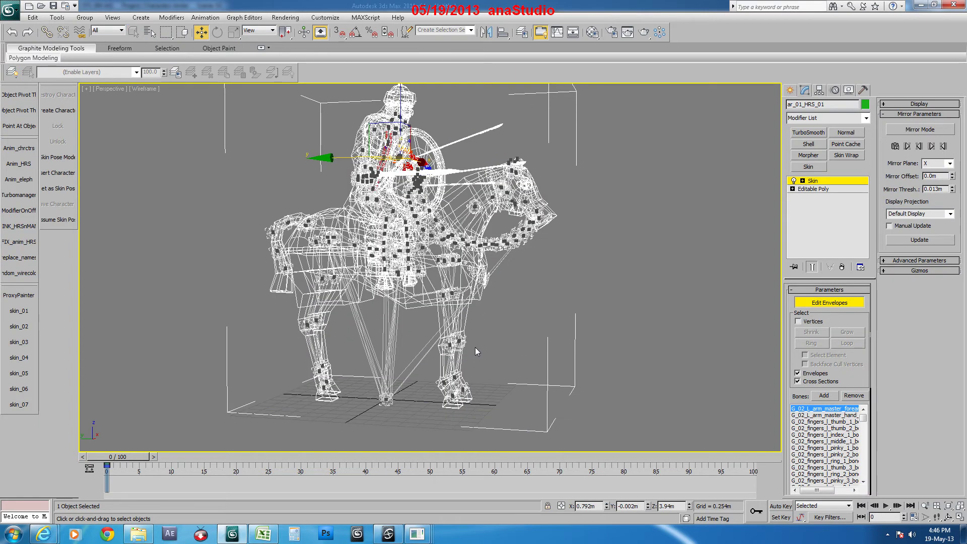
scroll(475, 347, up, 6)
click(469, 426)
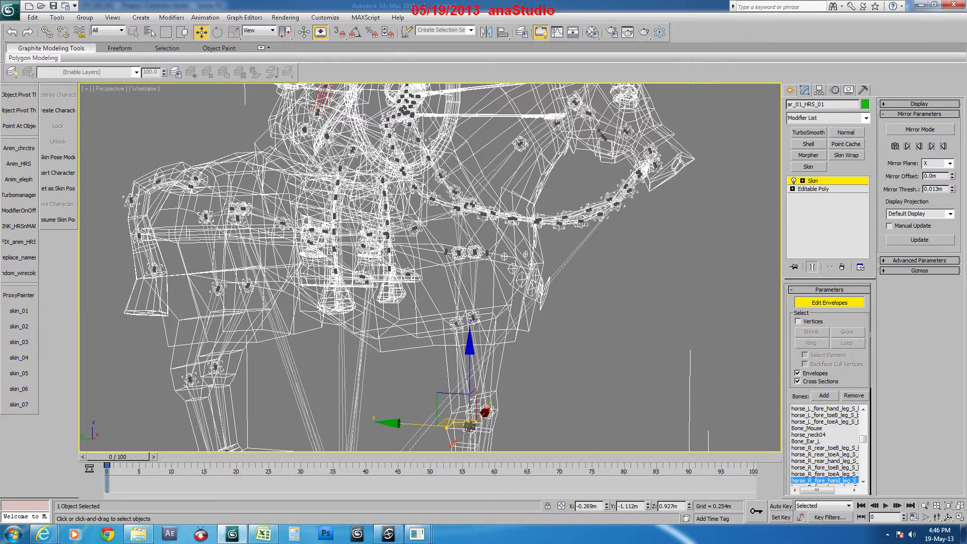
click(456, 324)
click(487, 253)
middle_drag(551, 299, 549, 296)
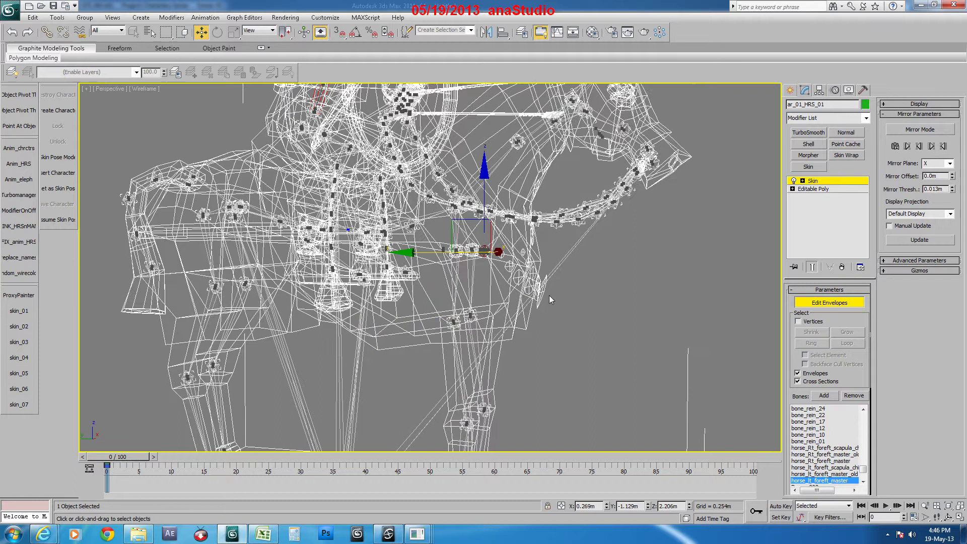
key(z)
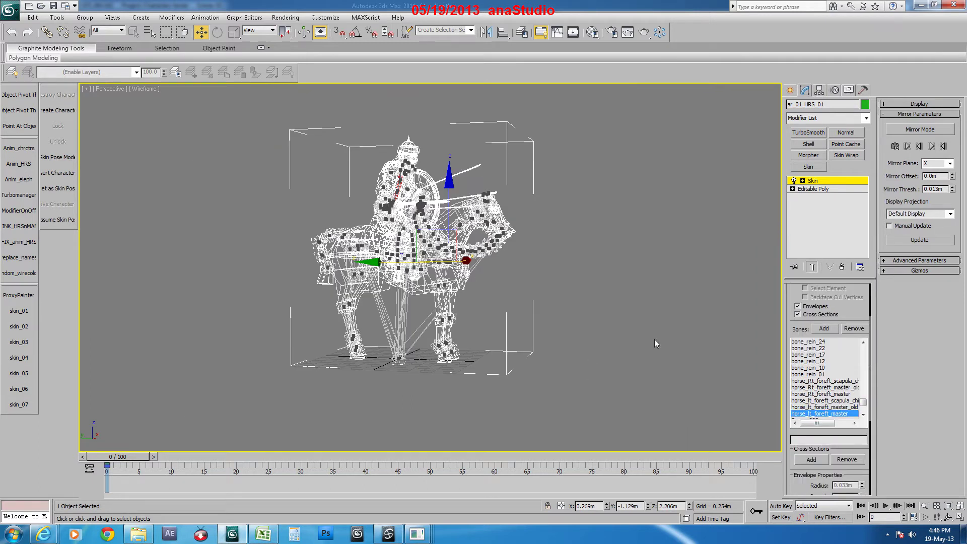
Leave envelope editing, restore the shaded display and select the entire horse-and-rider rig.
click(827, 183)
scroll(510, 304, up, 5)
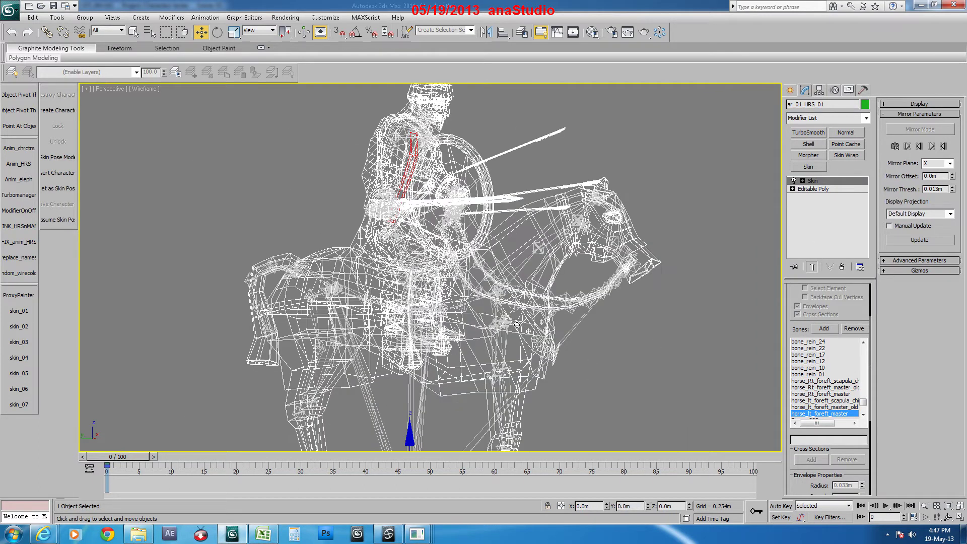
click(634, 333)
key(F3)
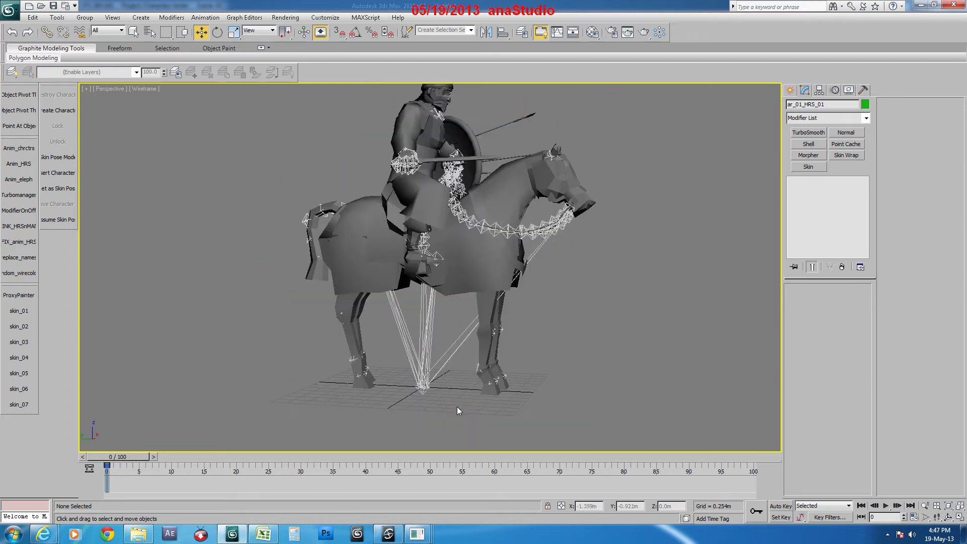
drag(651, 114, 257, 474)
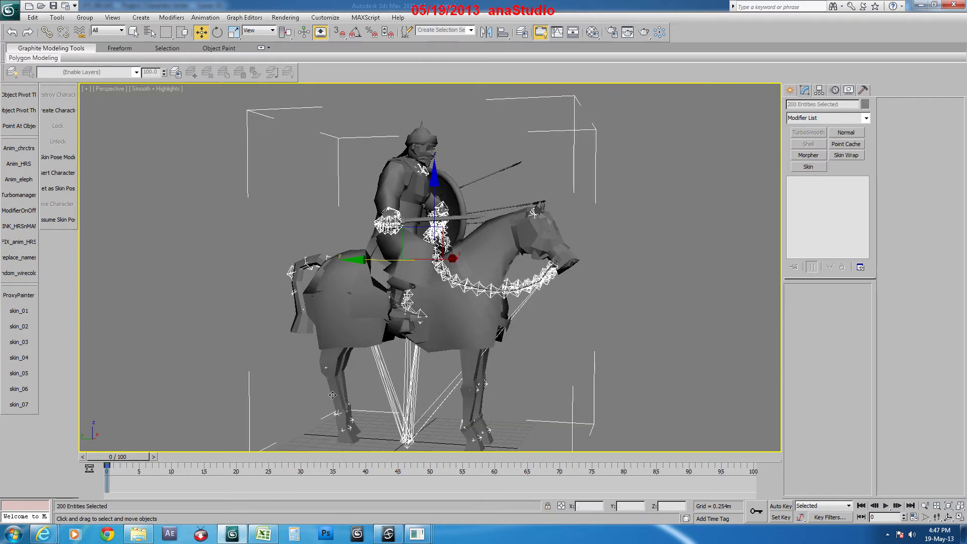
middle_drag(332, 375, 322, 356)
Switch to Softimage, view the crowd and review the CrowdFX crowd and simulation commands.
click(389, 534)
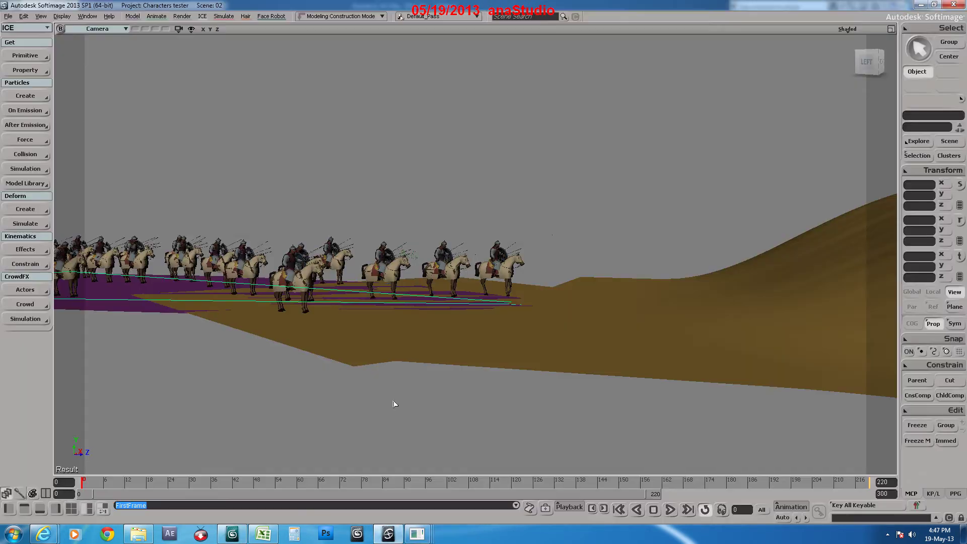
click(516, 204)
middle_drag(443, 257, 422, 313)
middle_drag(380, 342, 357, 341)
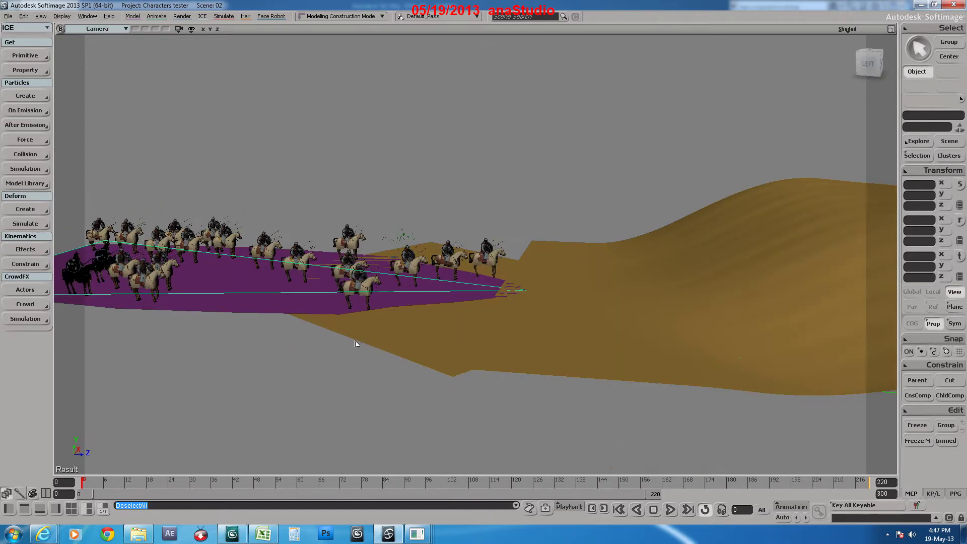
click(29, 304)
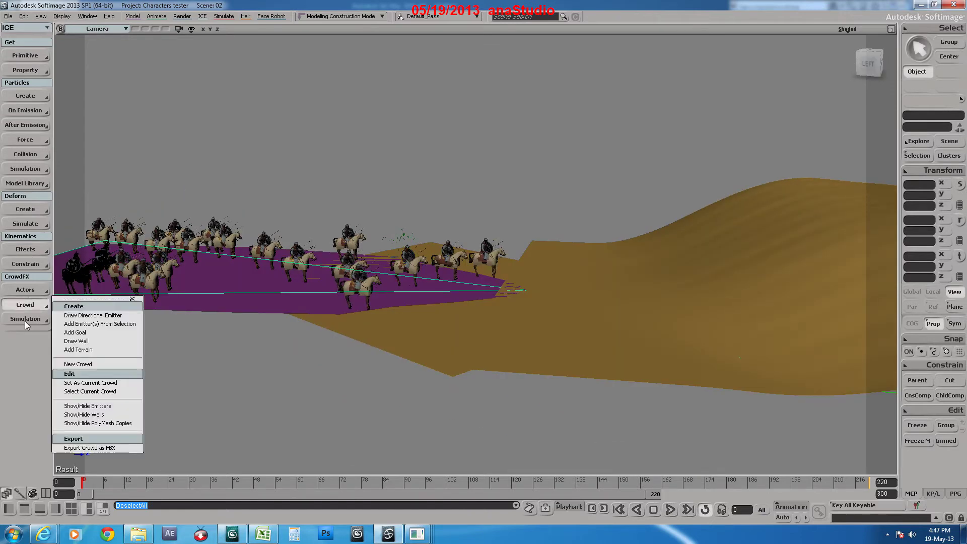
click(25, 319)
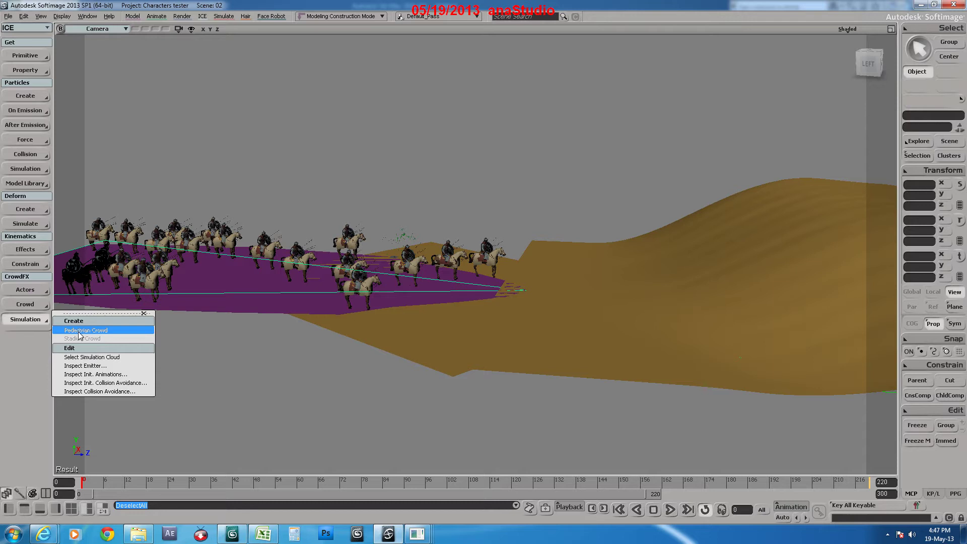
click(329, 159)
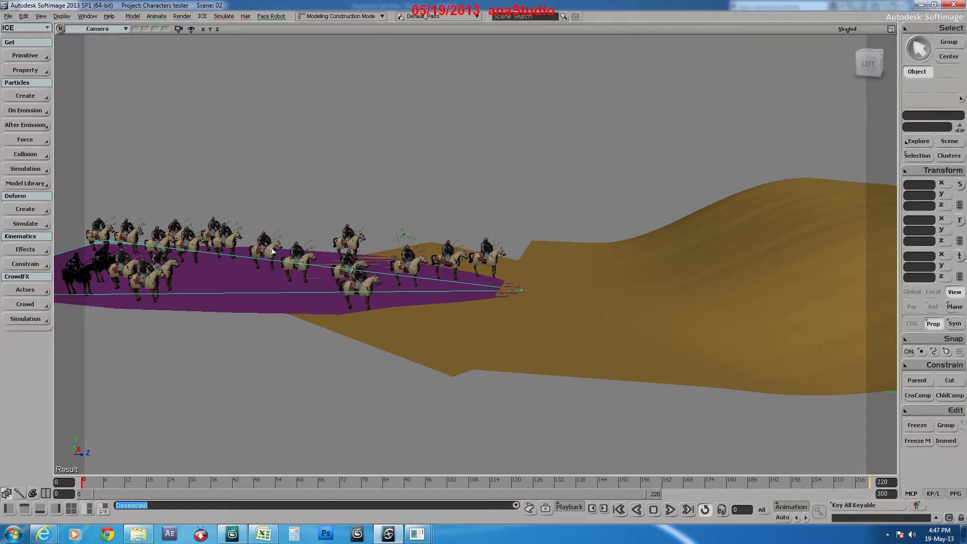
Disconnect the Execute node from the crowd point cloud's CUSTOM_Rotate_With_terrain ICE tree and maximize the camera view.
click(103, 510)
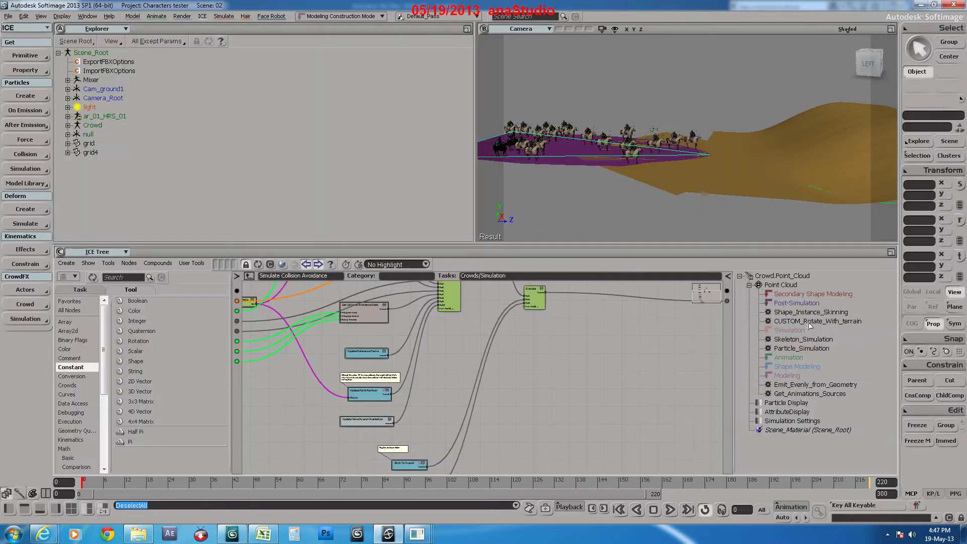
click(809, 323)
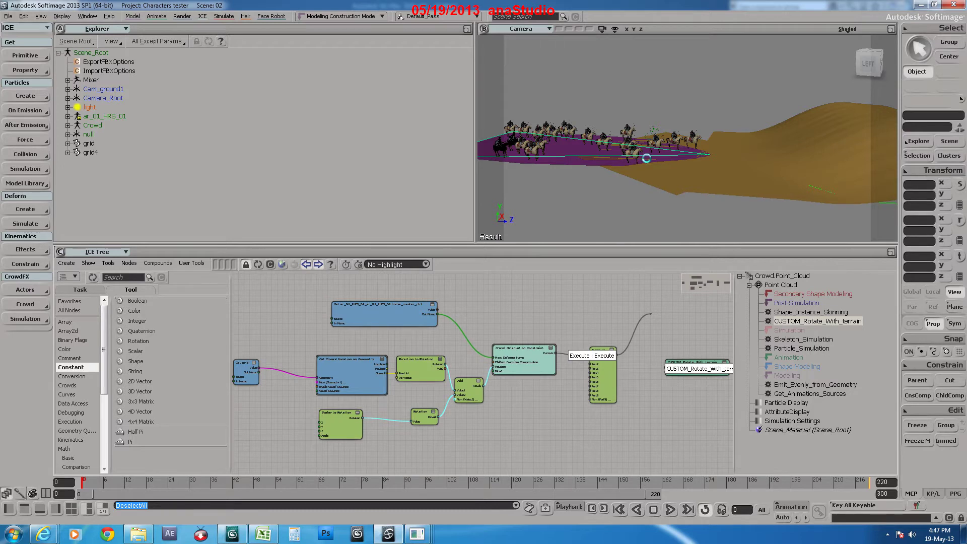
key(F12)
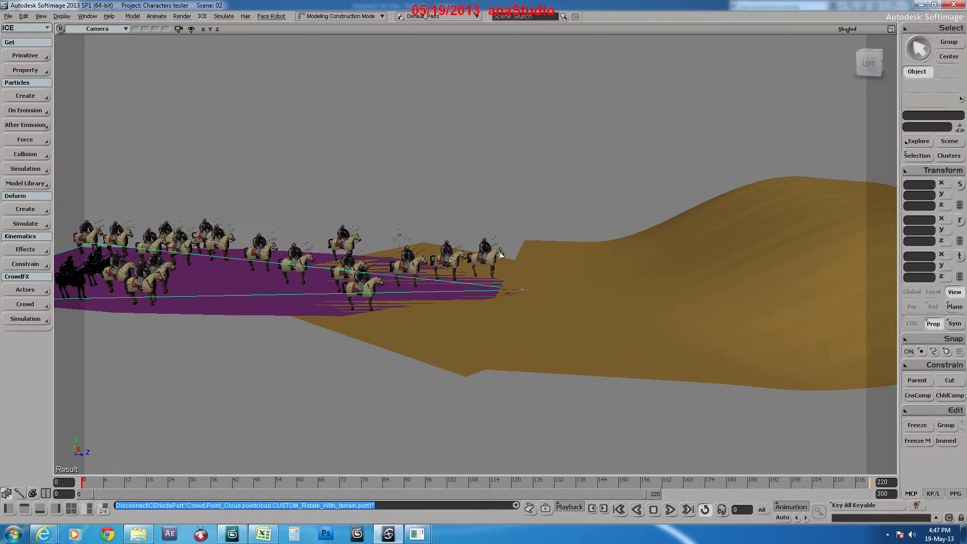
Play the crowd simulation forward and examine from several views how the riders follow the hilly terrain.
middle_drag(464, 255, 492, 258)
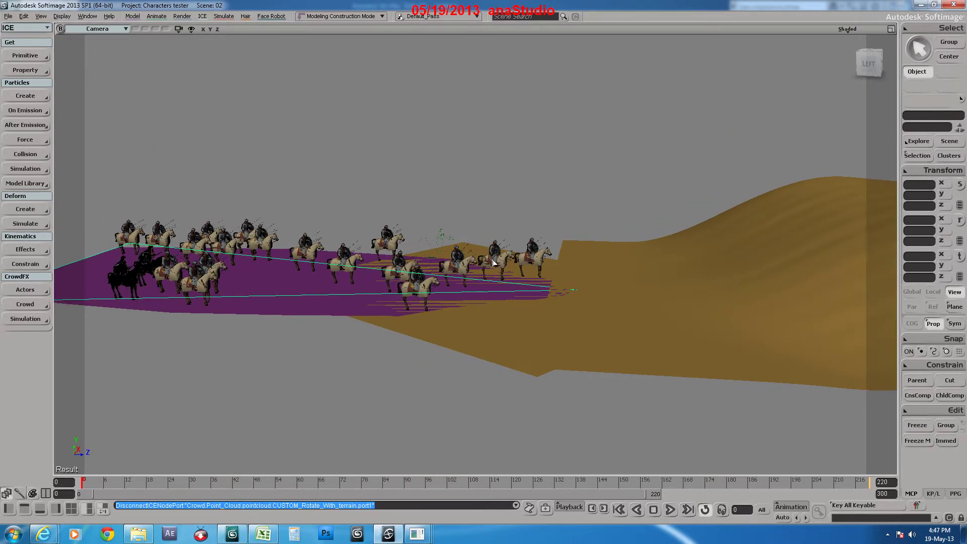
key(Up)
middle_drag(557, 311, 632, 367)
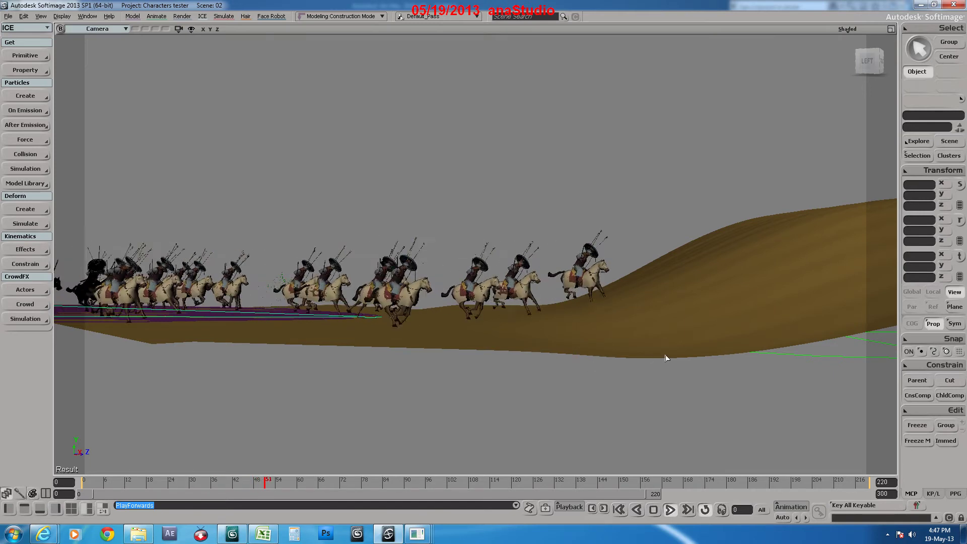
middle_drag(664, 358, 665, 369)
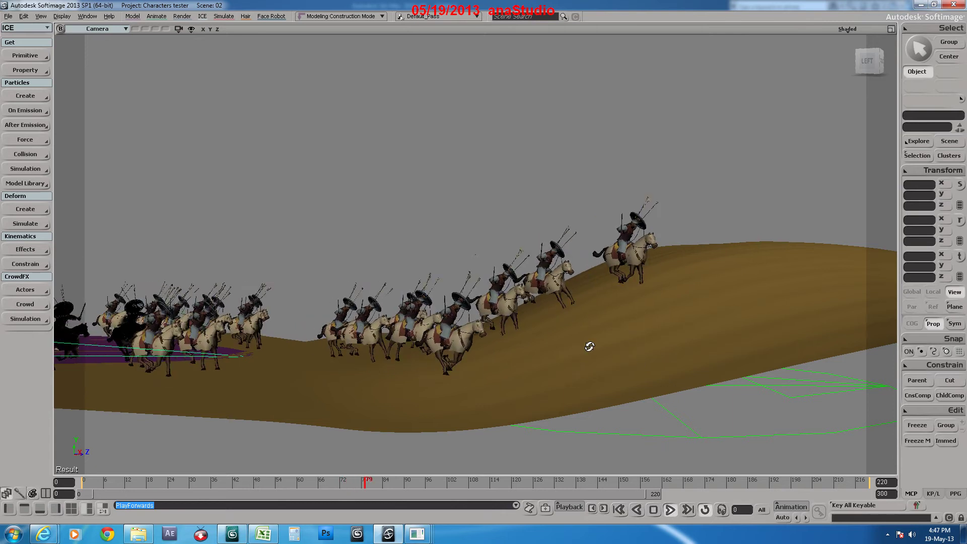
middle_drag(589, 347, 604, 349)
middle_drag(655, 325, 633, 316)
middle_drag(568, 270, 486, 295)
middle_drag(417, 295, 319, 313)
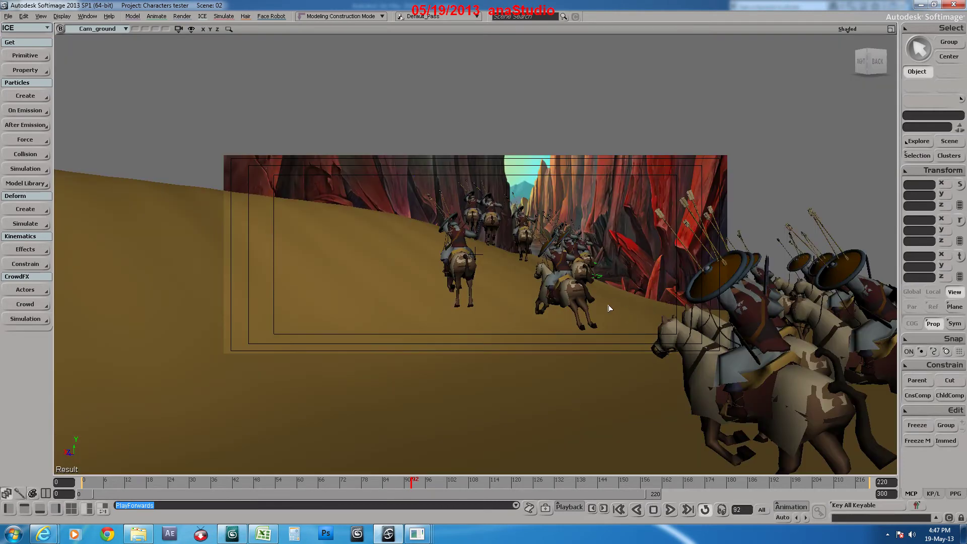
key(alt+Right)
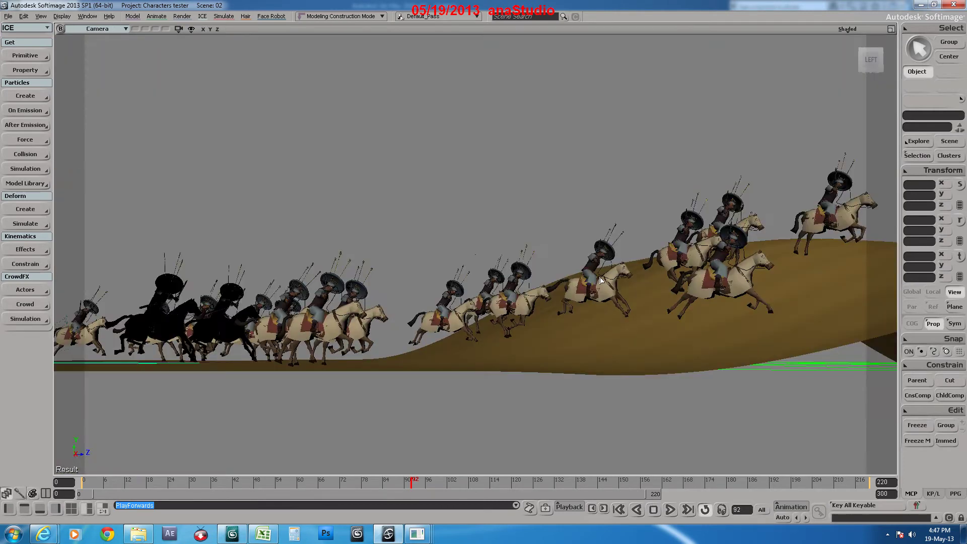
Return the crowd simulation to the first frame and restore the layout showing the scene explorer and ICE tree with the camera view.
middle_drag(580, 274, 496, 350)
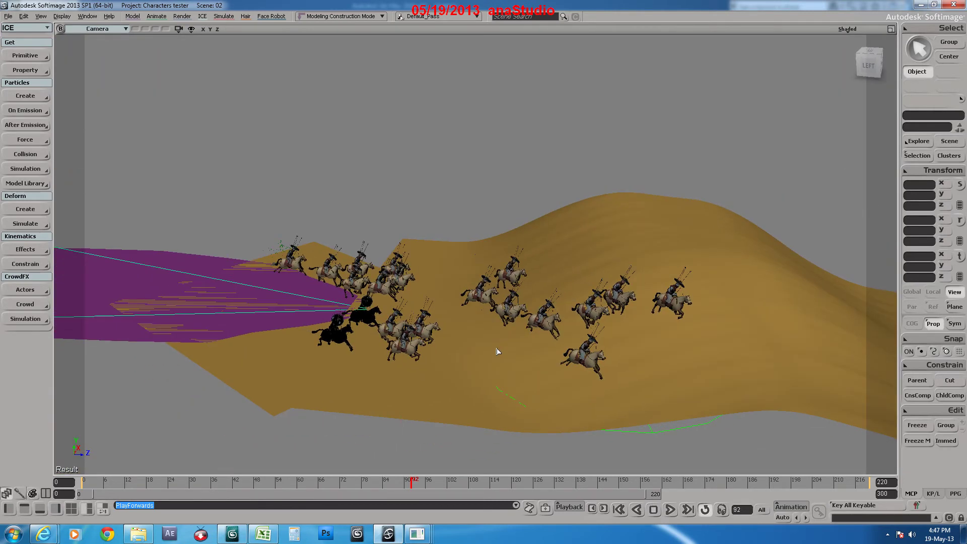
key(Home)
middle_drag(267, 297, 612, 375)
click(762, 337)
middle_drag(762, 337, 701, 323)
click(680, 146)
middle_drag(659, 178, 655, 136)
click(101, 507)
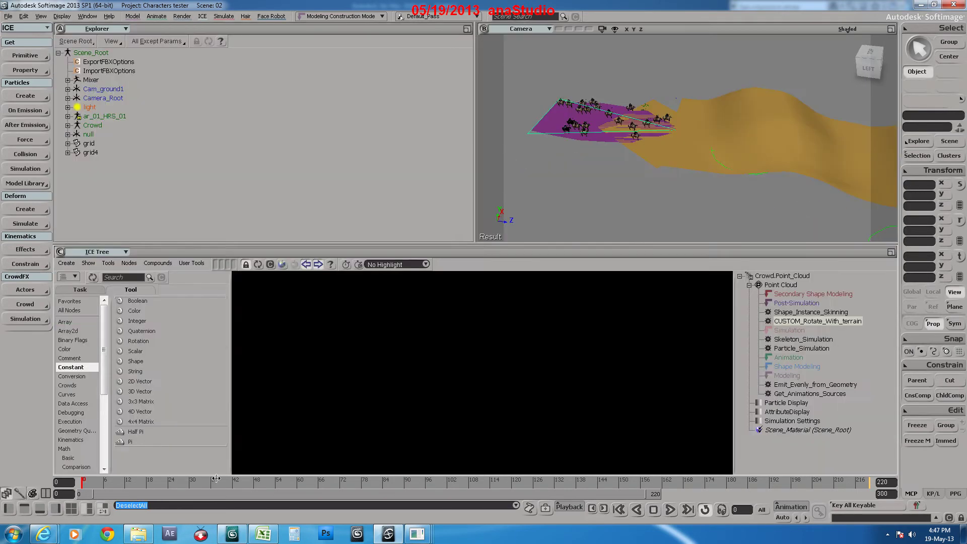
Display the crowd point cloud's CUSTOM_Rotate_With_terrain ICE tree and enlarge its nodes for reading.
middle_drag(578, 334, 576, 335)
click(811, 340)
click(806, 321)
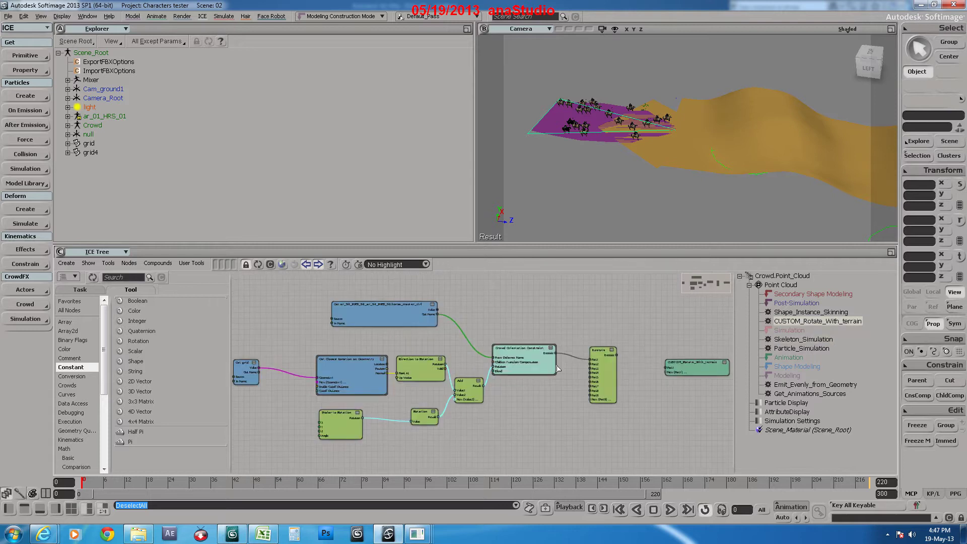
middle_drag(481, 350, 528, 347)
scroll(528, 347, up, 3)
middle_drag(550, 307, 584, 316)
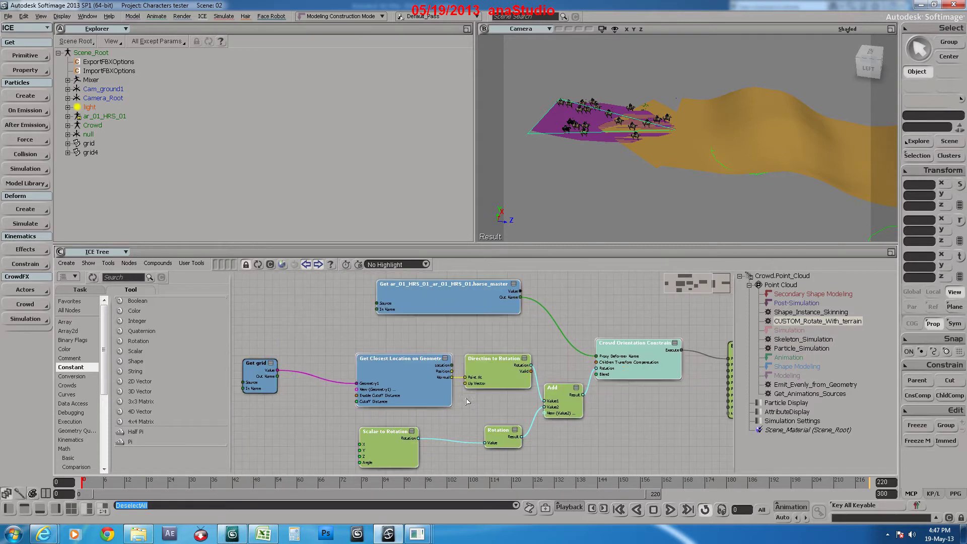
Switch to the web browser to view the ICE artist's Vimeo profile page and return to Softimage.
mouse_move(43, 534)
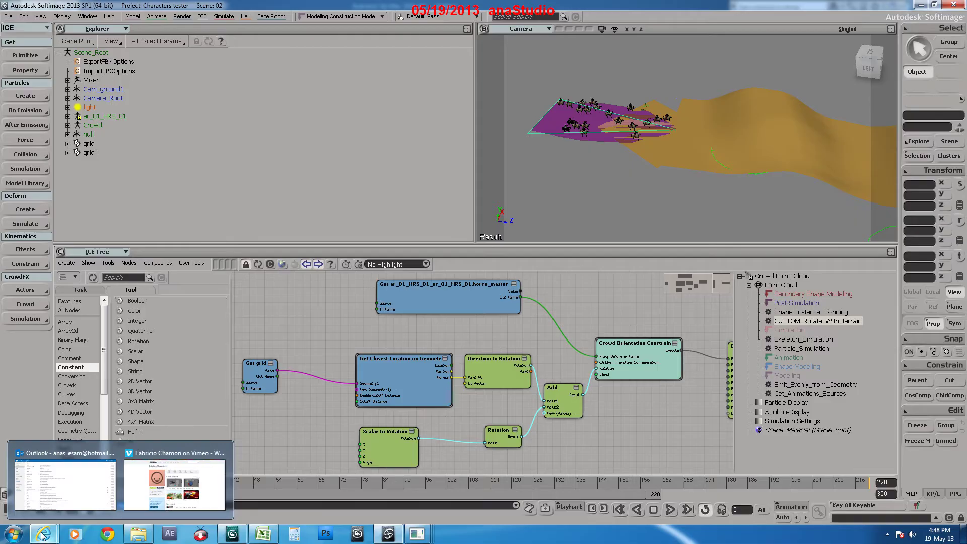
click(166, 496)
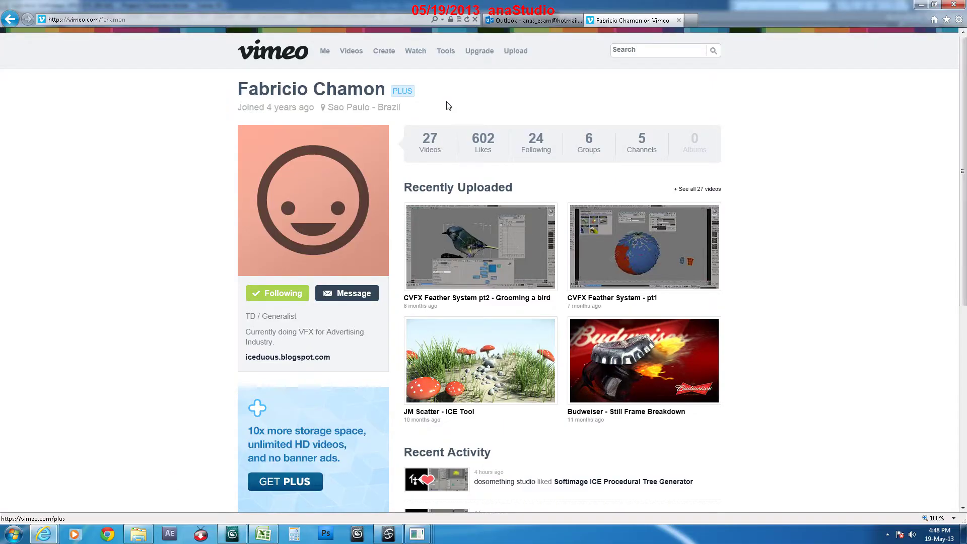
click(388, 533)
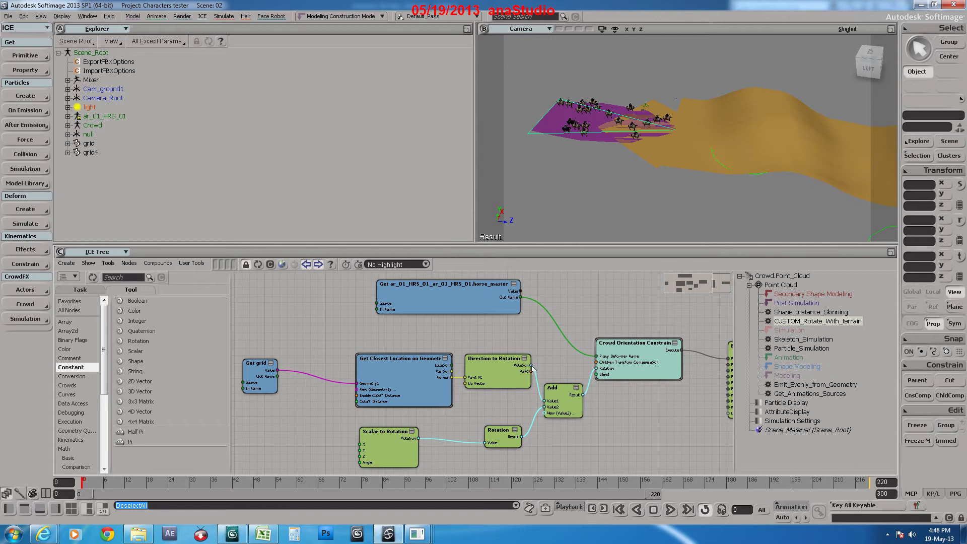
Examine the node chain from Get grid to Crowd Orientation Constraint in the CUSTOM_Rotate_With_terrain ICE tree.
middle_drag(471, 345, 494, 342)
middle_drag(630, 342, 627, 363)
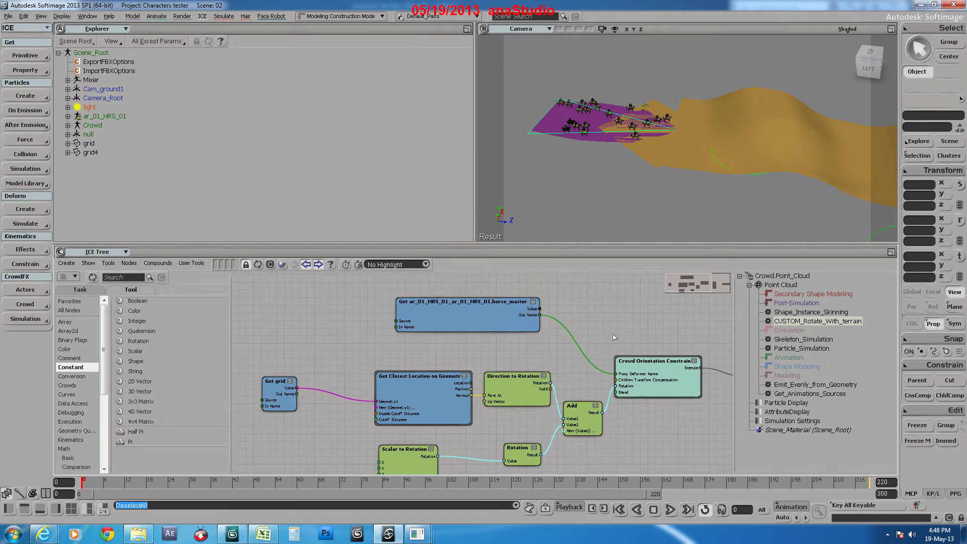
drag(638, 327, 303, 483)
middle_drag(489, 362, 485, 347)
scroll(485, 350, down, 3)
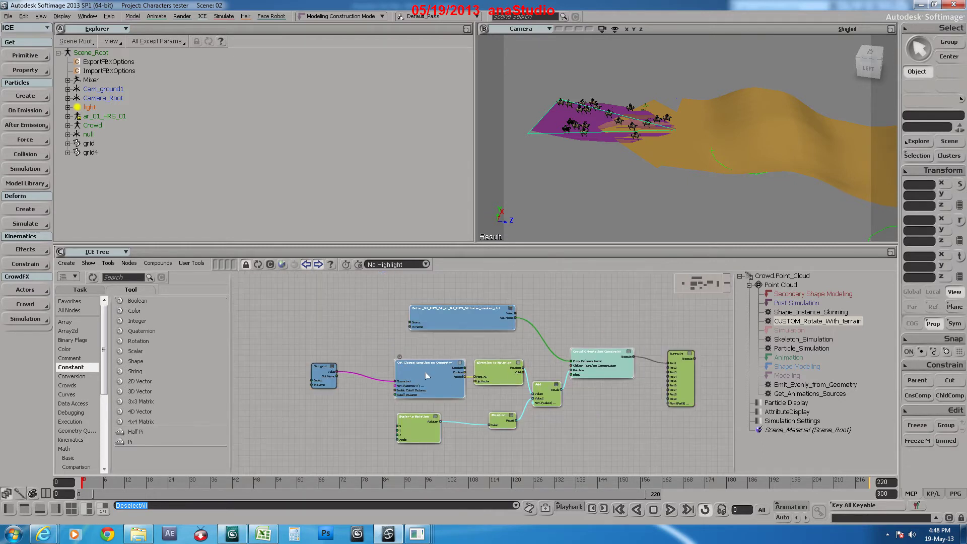
scroll(383, 420, up, 3)
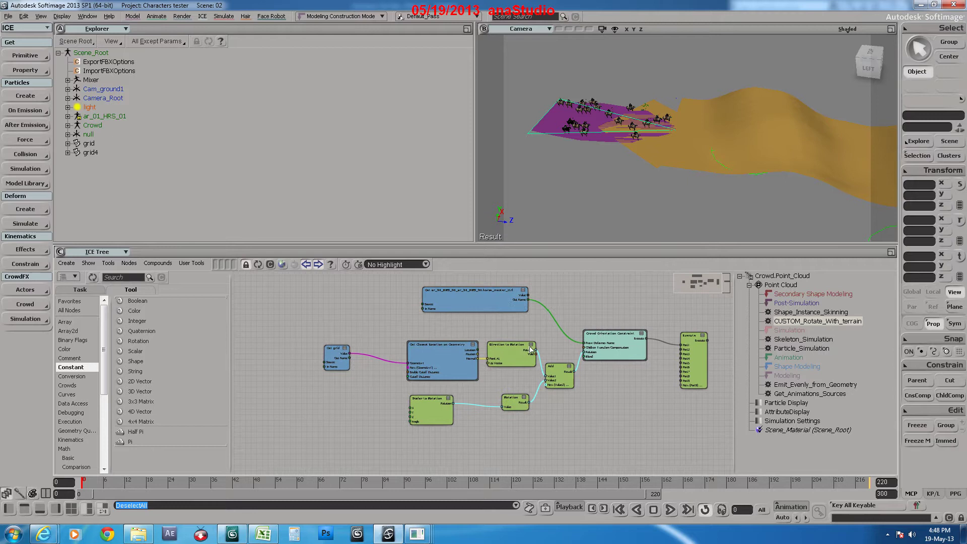
Locate the Get grid node and select the matching hilly terrain grid in the camera view.
drag(346, 400, 363, 401)
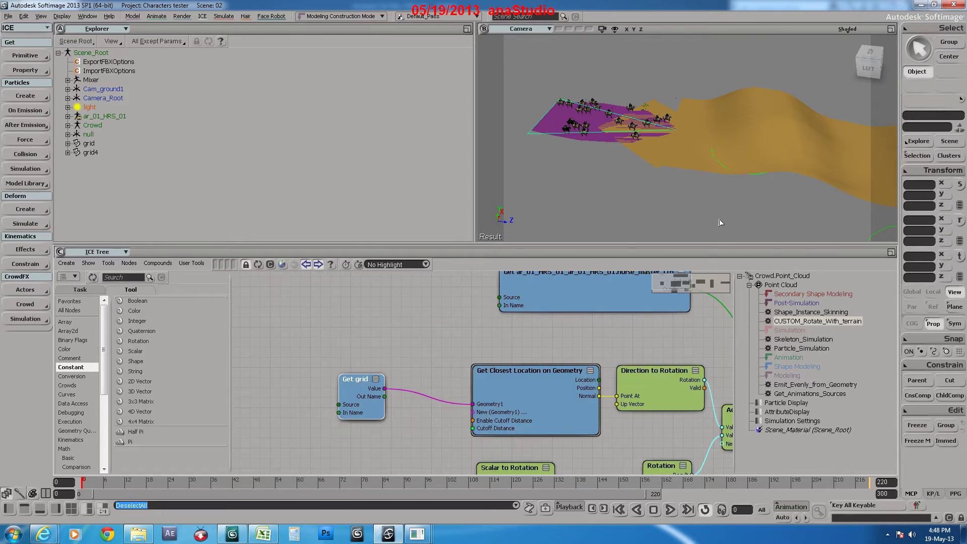
scroll(740, 134, up, 3)
click(762, 110)
alt+drag(709, 151, 707, 139)
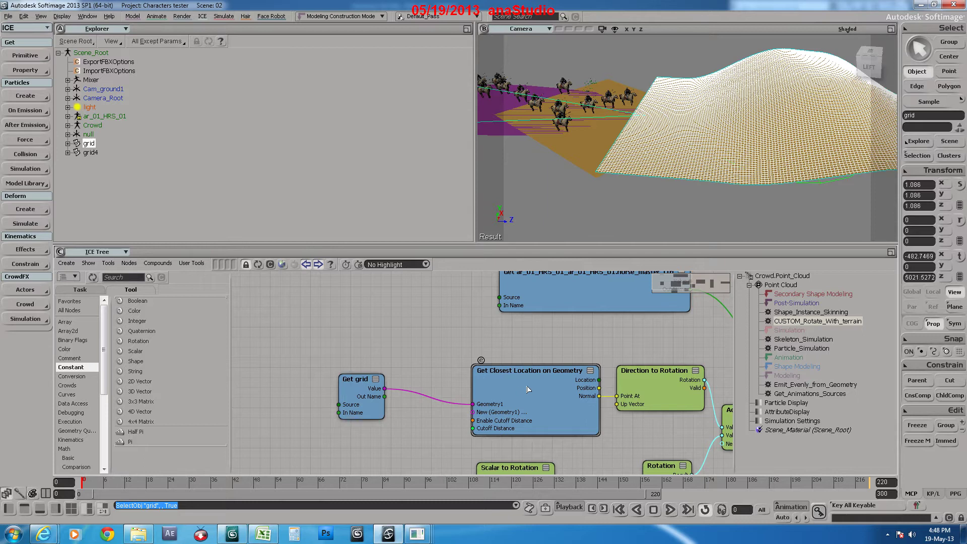
Nudge the Get Closest Location on Geometry node and search the ICE node library for "get closest".
alt+middle_drag(525, 385, 498, 379)
drag(507, 375, 499, 375)
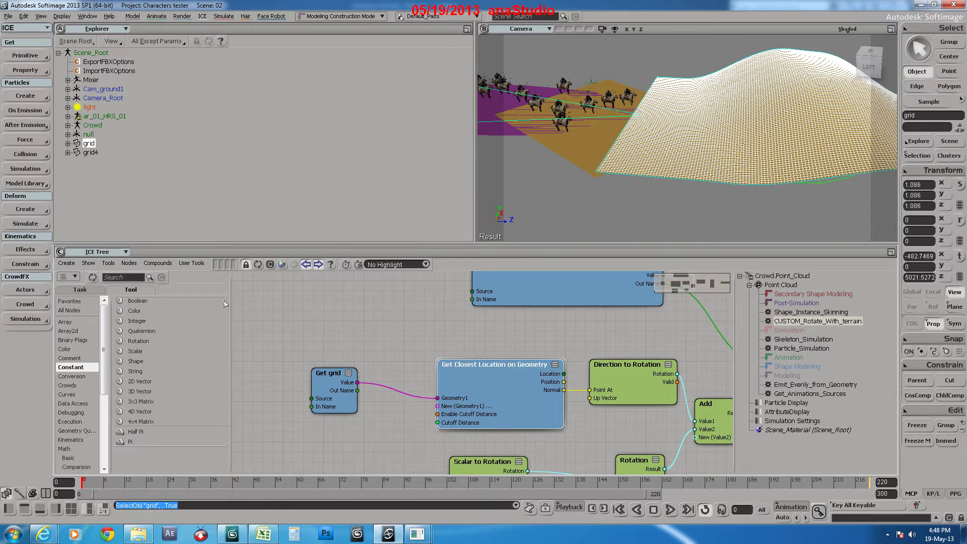
click(128, 279)
text(get closest)
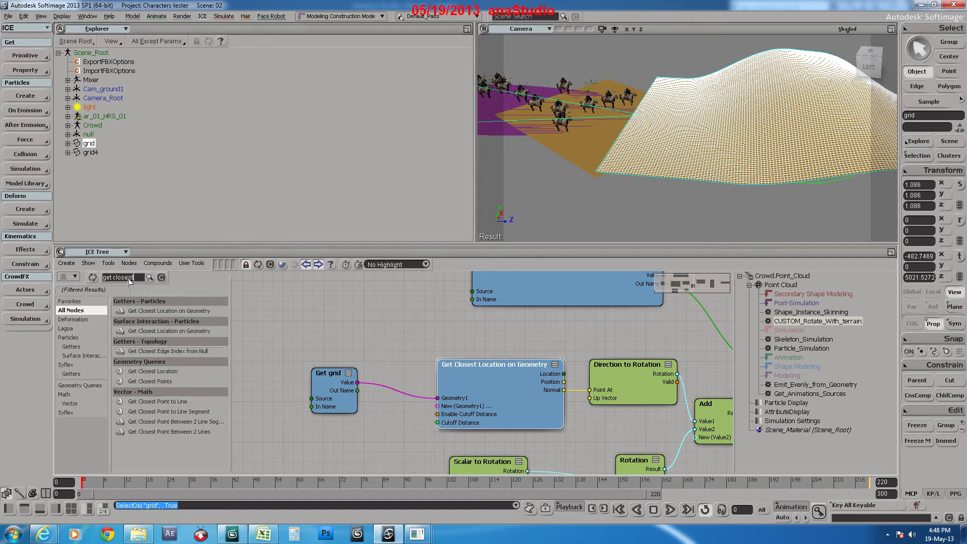
Shift the Get Closest Location on Geometry node nearer to Get grid, deselect the terrain and view its slopes.
alt+middle_drag(534, 401, 493, 399)
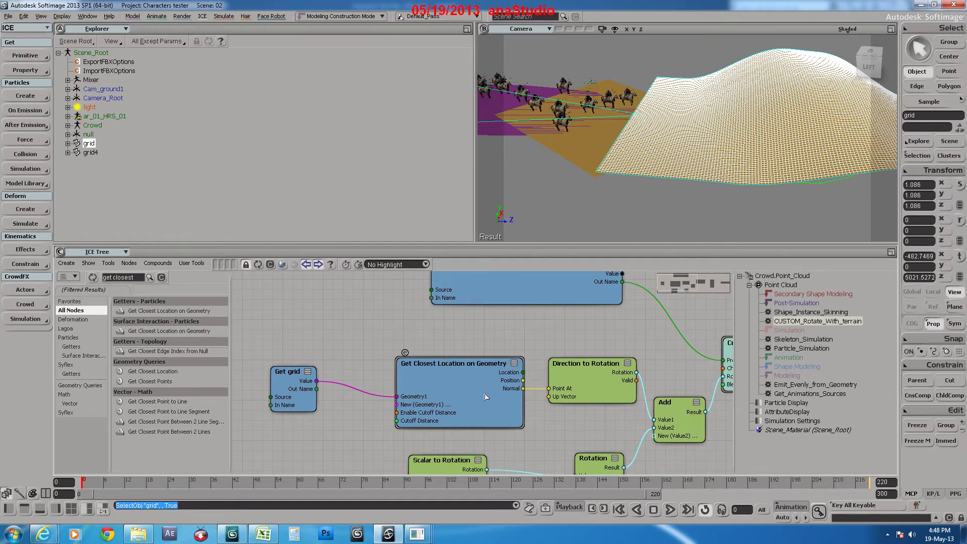
drag(485, 393, 462, 393)
click(688, 53)
alt+drag(692, 147, 589, 176)
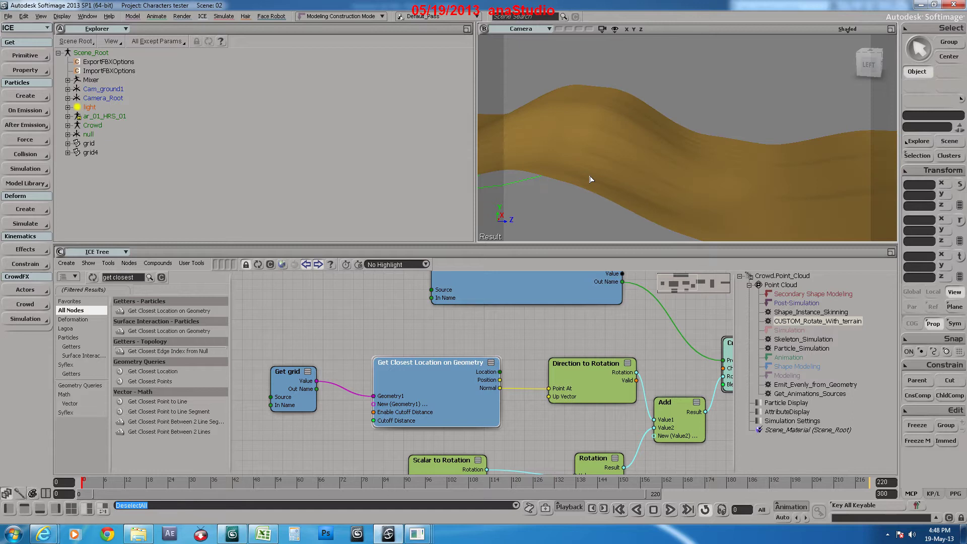
scroll(594, 171, down, 3)
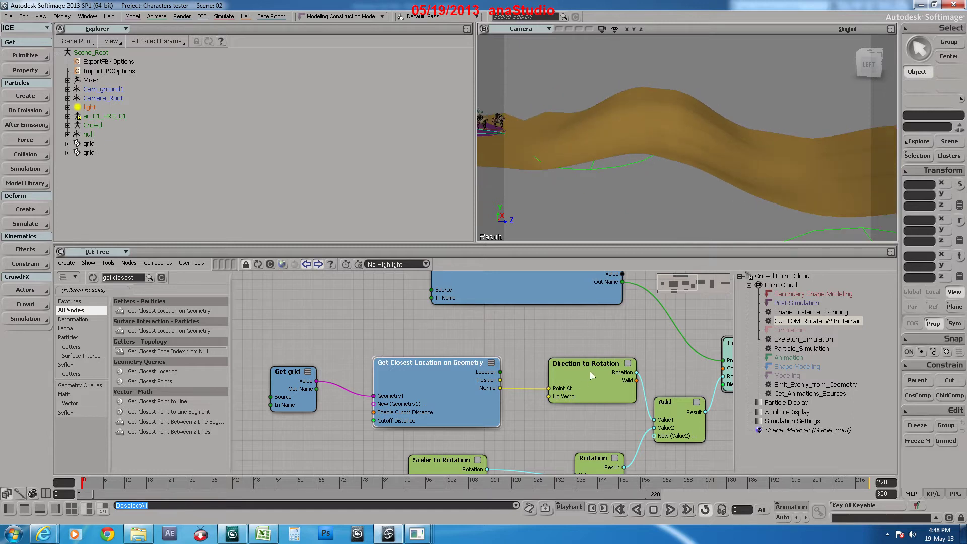
Move the Direction to Rotation node slightly closer to the Get Closest Location on Geometry node.
drag(592, 375, 577, 371)
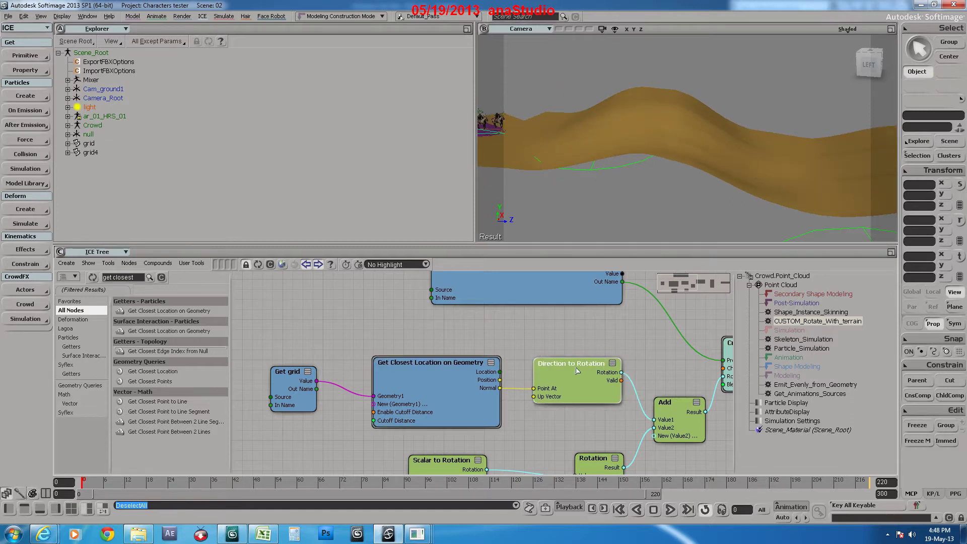
alt+middle_drag(584, 380, 509, 420)
alt+middle_drag(598, 425, 539, 424)
Move the Crowd Orientation Constraint node up slightly and find it in the ICE node library by searching "crowd orienta".
mouse_move(638, 388)
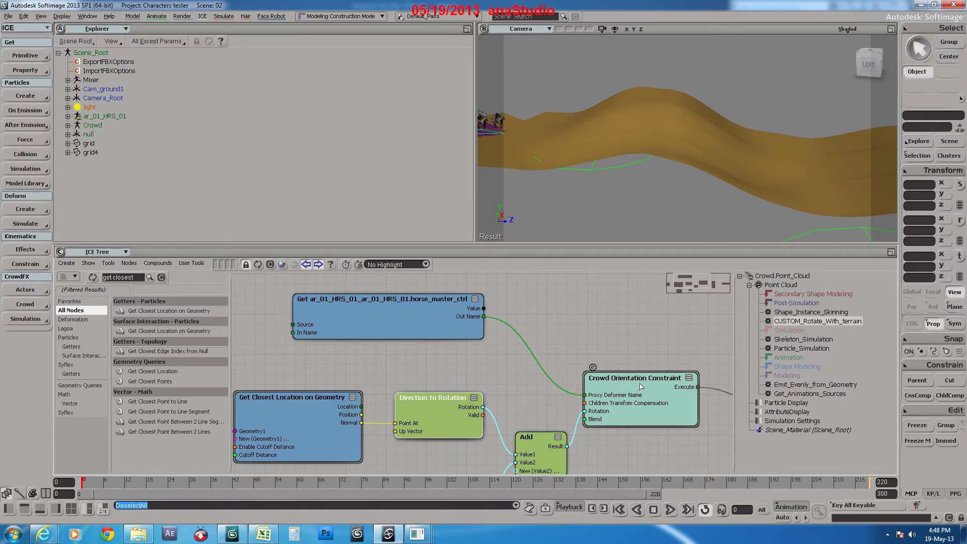
drag(640, 386, 640, 366)
text(crowd orienta)
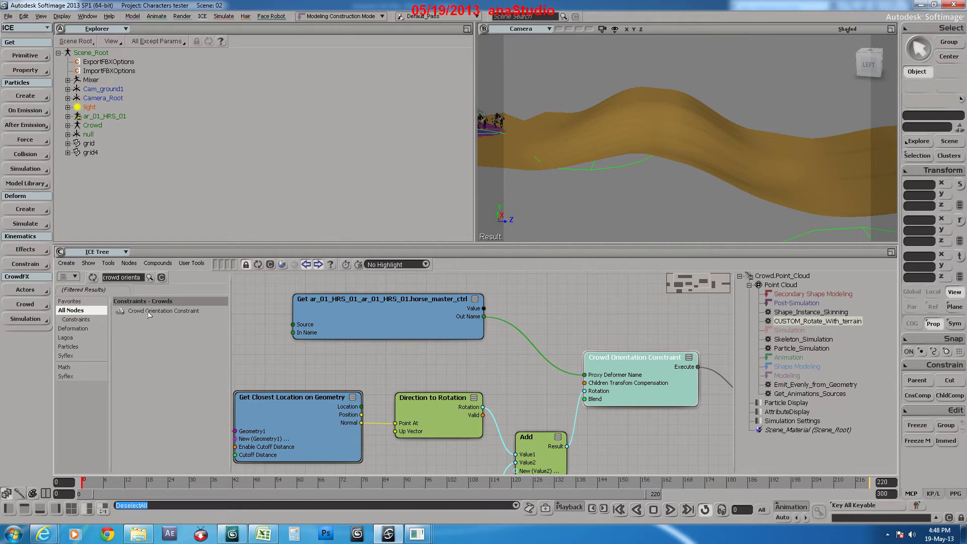
click(149, 314)
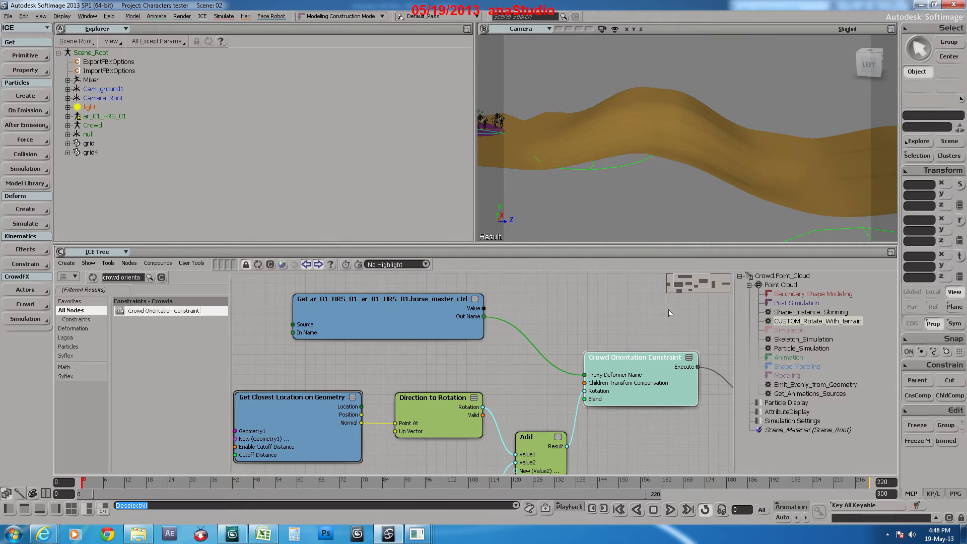
click(669, 312)
Nudge the Get horse_master_ctrl node and open the rig view of the ar_01_HRS_01_ar_01_HRS_01 proxy from the CrowdFX actor proxies.
middle_drag(669, 311, 736, 323)
mouse_move(434, 336)
mouse_down()
mouse_move(426, 337)
mouse_move(434, 347)
mouse_up()
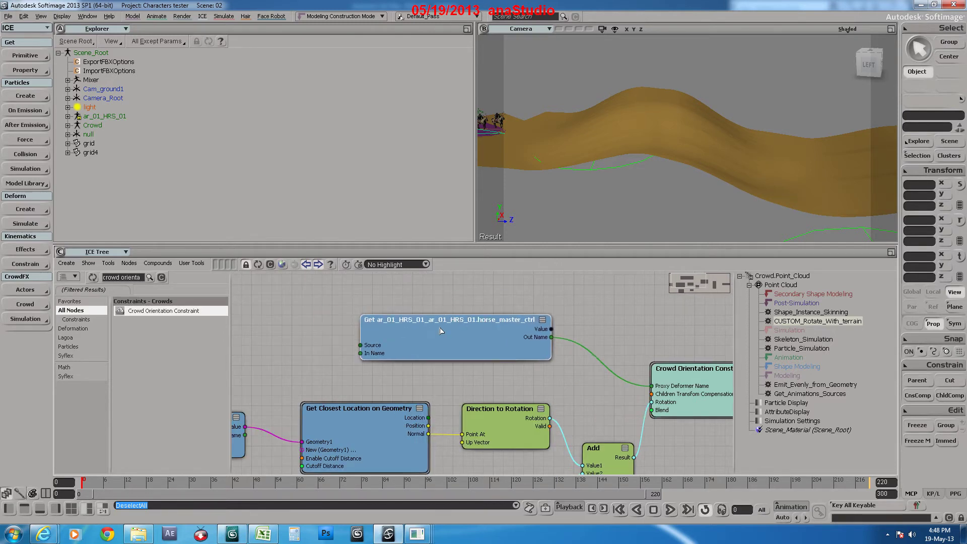
click(25, 290)
click(83, 341)
click(121, 182)
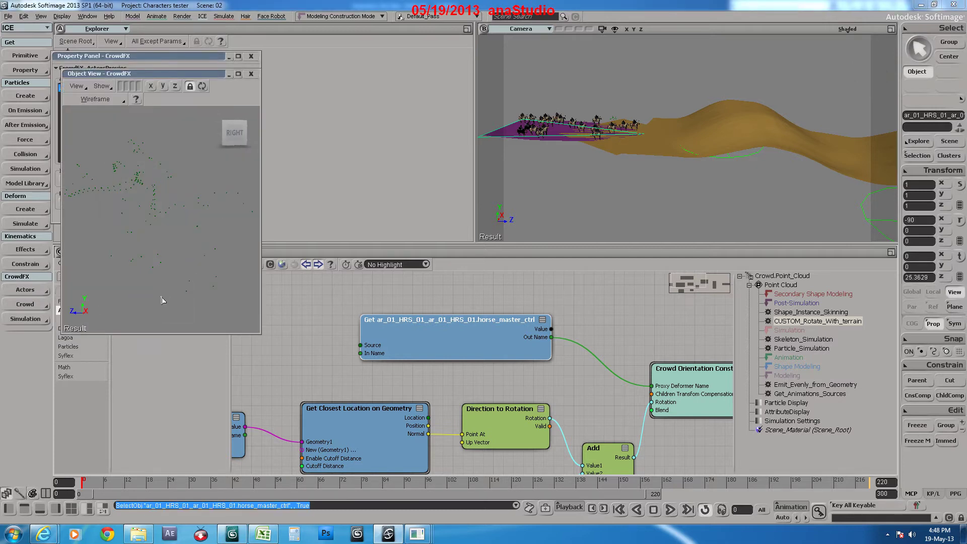
Switch to 3ds Max, select the horse_master_ctrl helper under the horse and test rotating the rig with it.
click(232, 534)
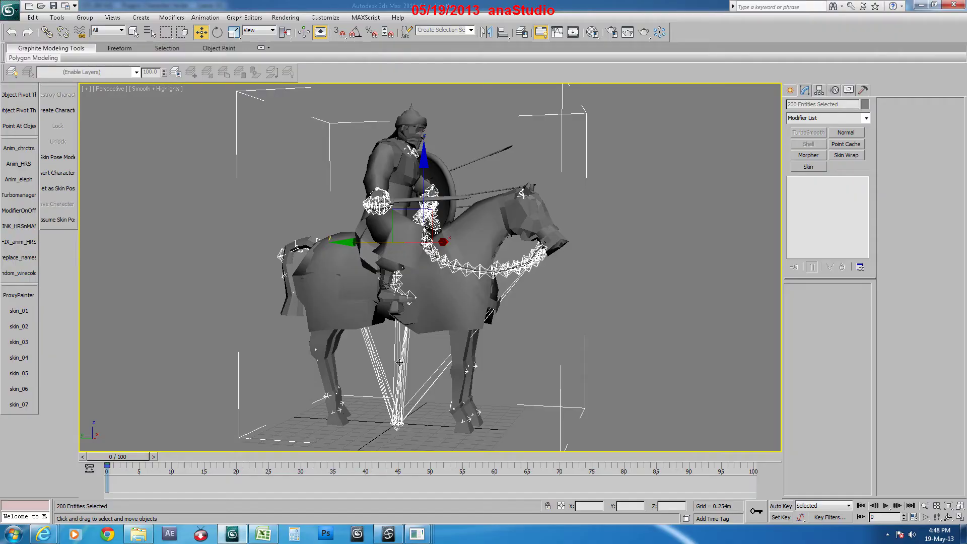
click(408, 364)
key(e)
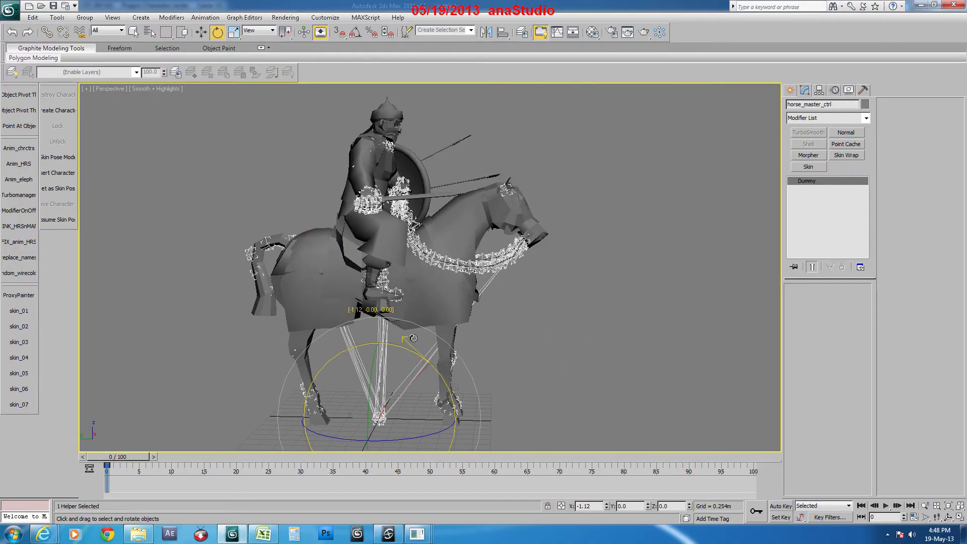
drag(413, 338, 414, 339)
Return to Softimage, close the CrowdFX rig view and examine the ICE tree's rotation nodes.
key(alt+Tab)
middle_drag(412, 338, 378, 319)
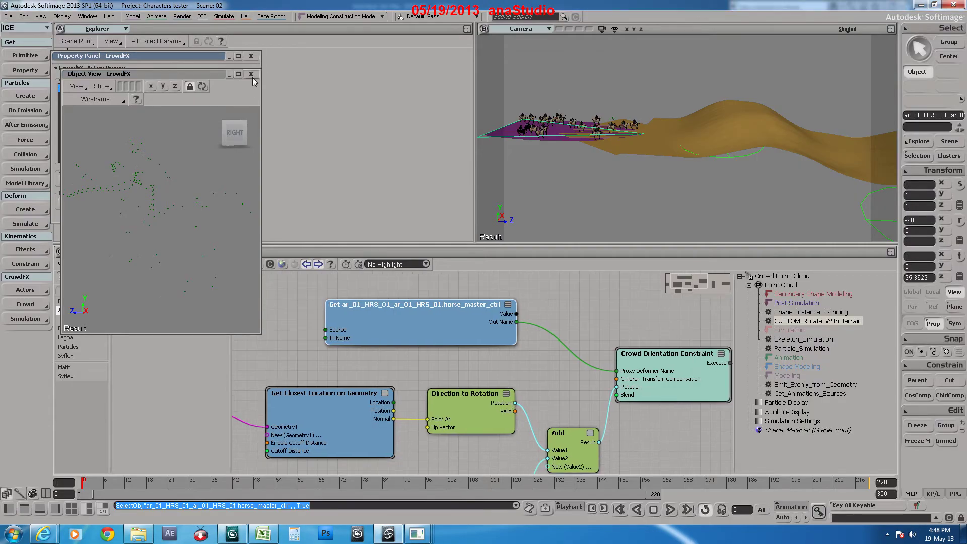
click(252, 75)
middle_drag(535, 371, 504, 373)
scroll(453, 394, down, 2)
middle_drag(391, 428, 426, 381)
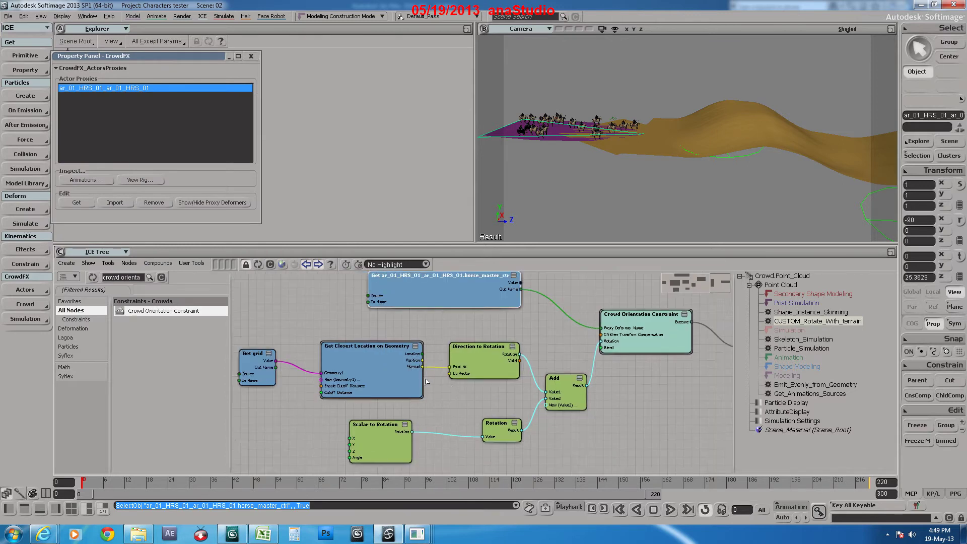
scroll(443, 376, up, 2)
middle_drag(559, 349, 623, 372)
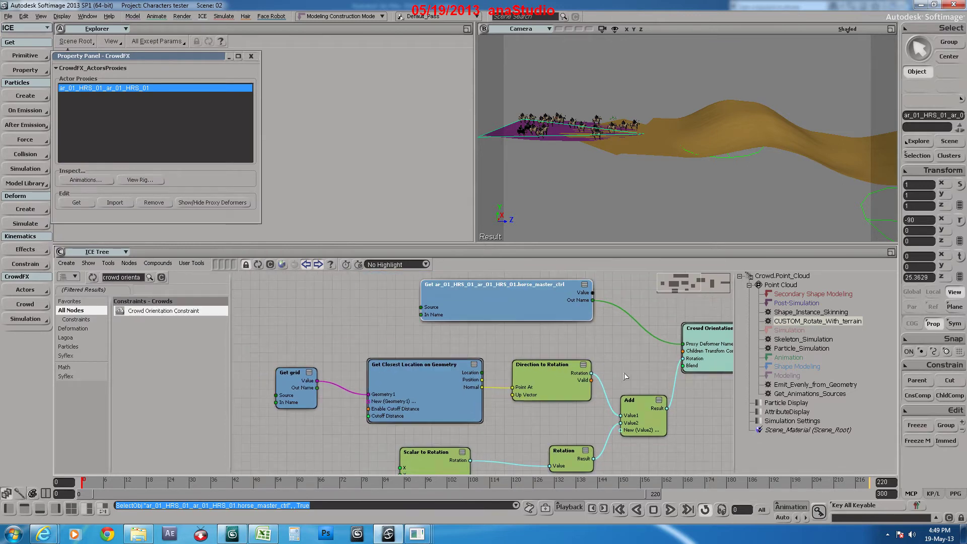
Select the Get Closest Location on Geometry node and inspect the terrain's slopes in the camera view.
click(414, 371)
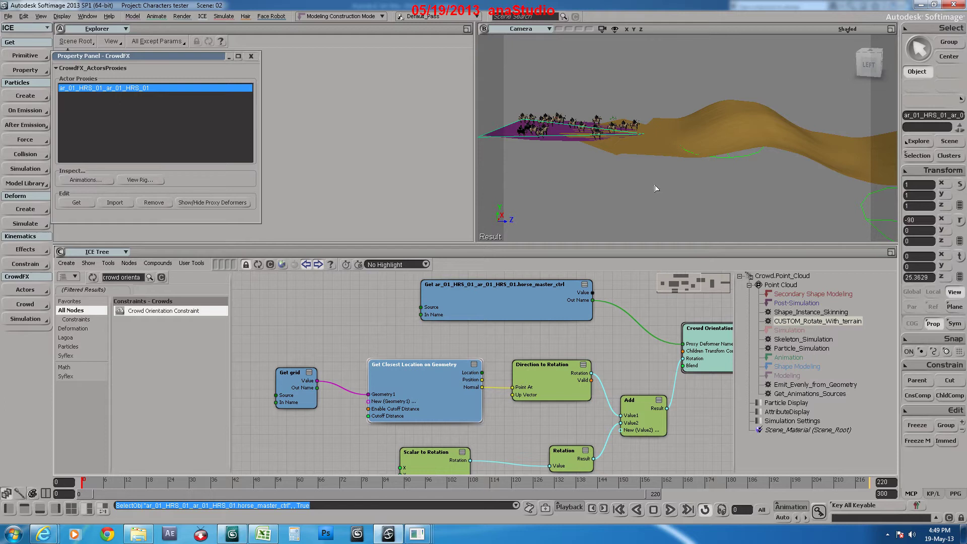
middle_drag(663, 177, 635, 200)
middle_drag(693, 179, 591, 233)
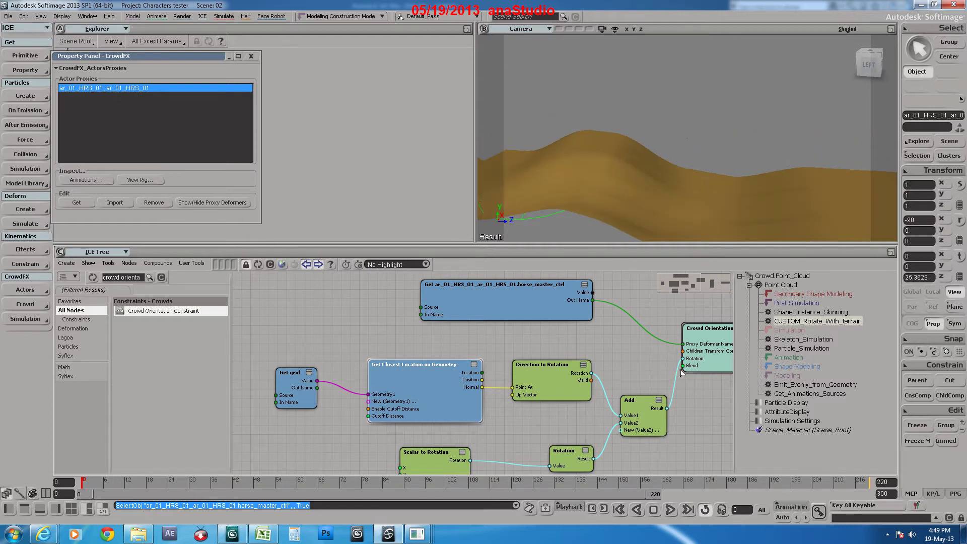
Connect the Execute node's output to Port1 of the CUSTOM_Rotate_With_terrain node.
middle_drag(607, 358, 468, 354)
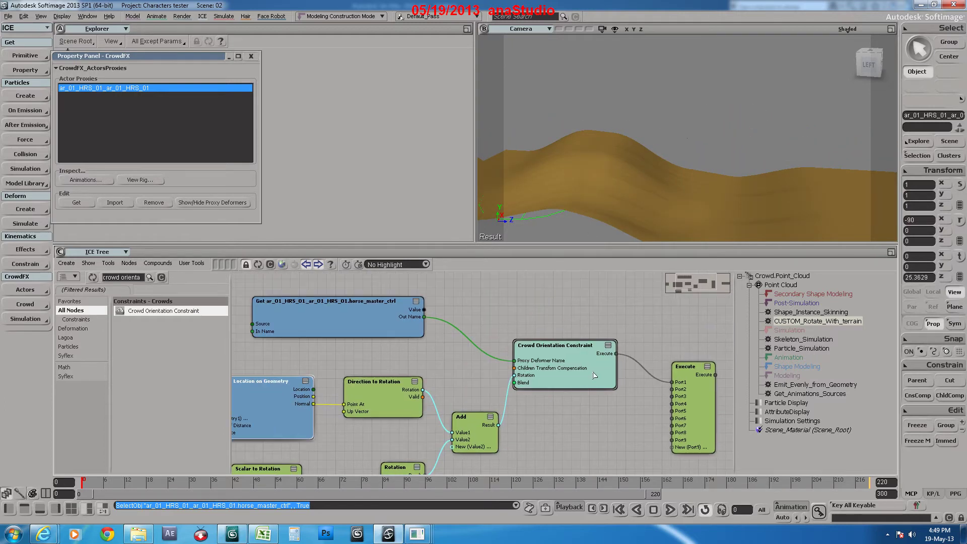
middle_drag(503, 176, 591, 160)
middle_drag(543, 366, 327, 367)
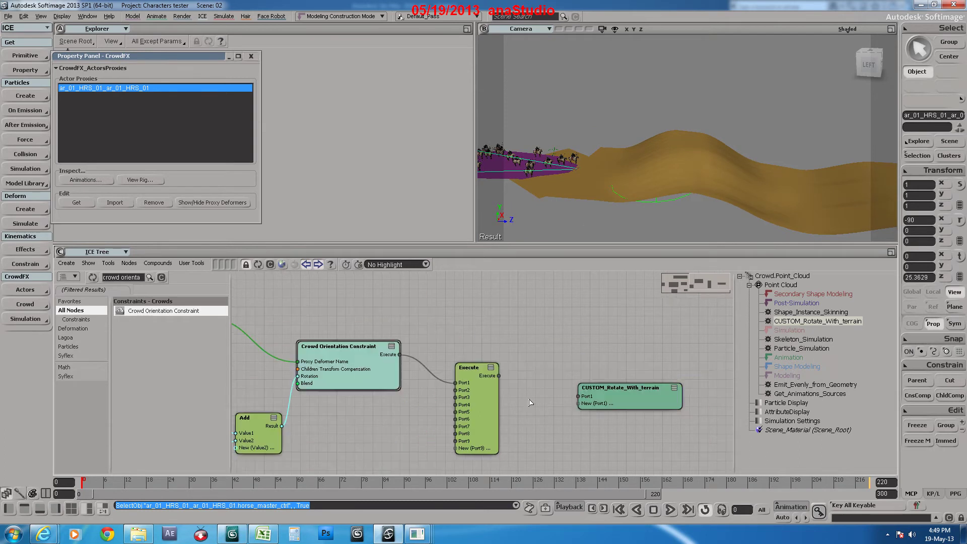
drag(501, 379, 588, 400)
Play the simulation and follow the riders in the camera view as they gallop over the terrain's slopes.
middle_drag(561, 197, 648, 185)
drag(641, 197, 656, 158)
key(Up)
key(alt+w)
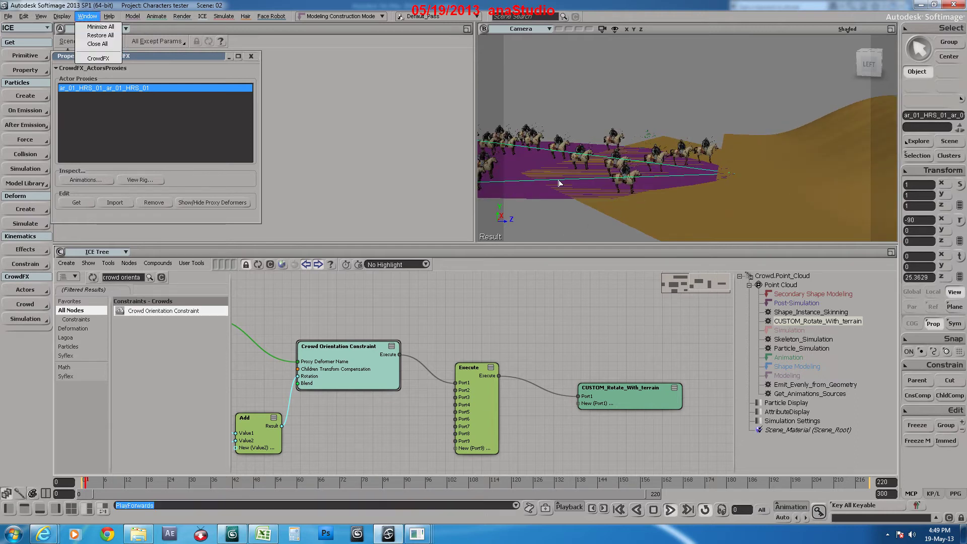
key(Escape)
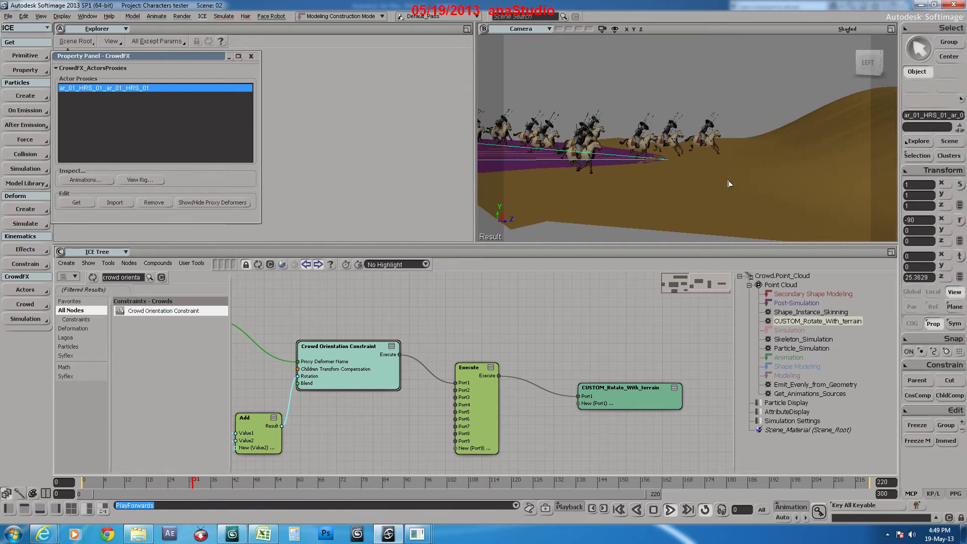
right_drag(727, 184, 770, 164)
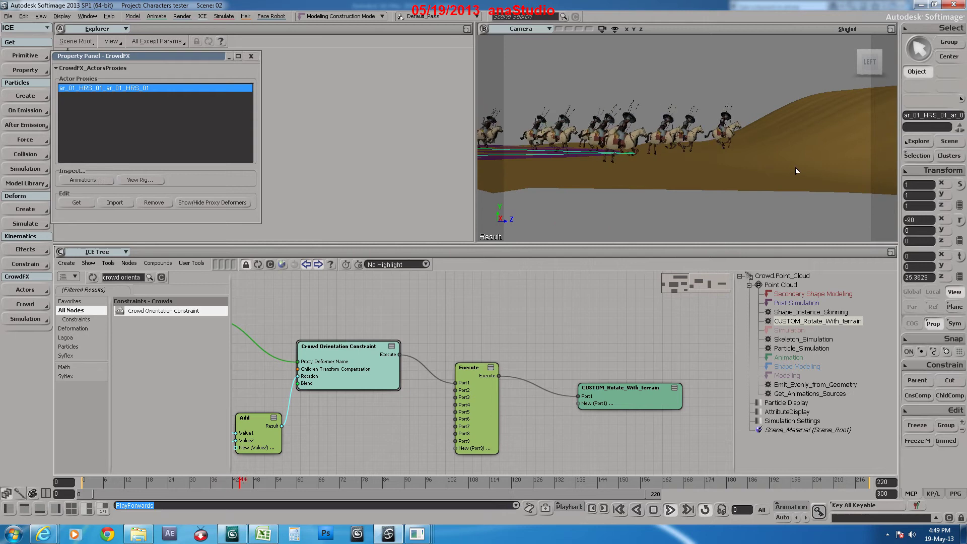
middle_drag(794, 171, 774, 170)
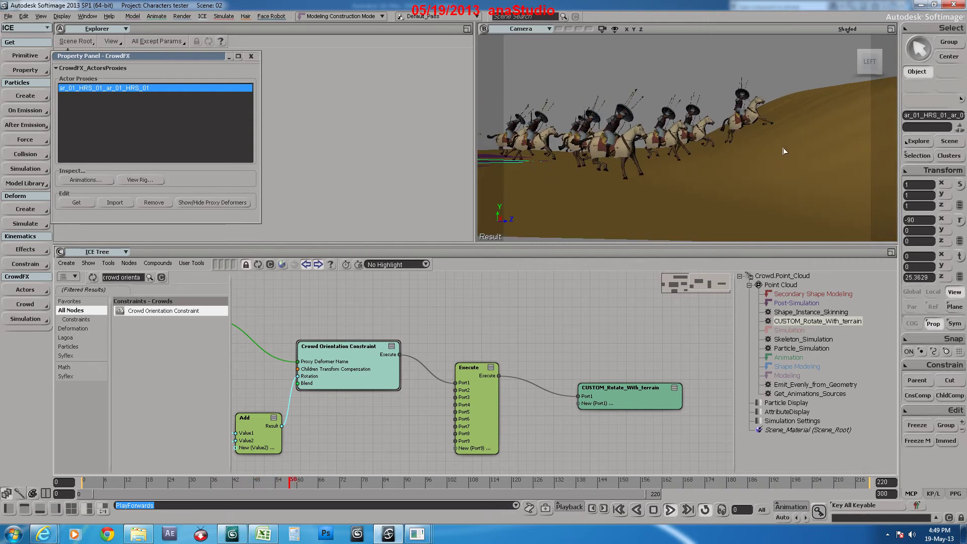
right_drag(782, 151, 743, 210)
middle_drag(735, 209, 669, 226)
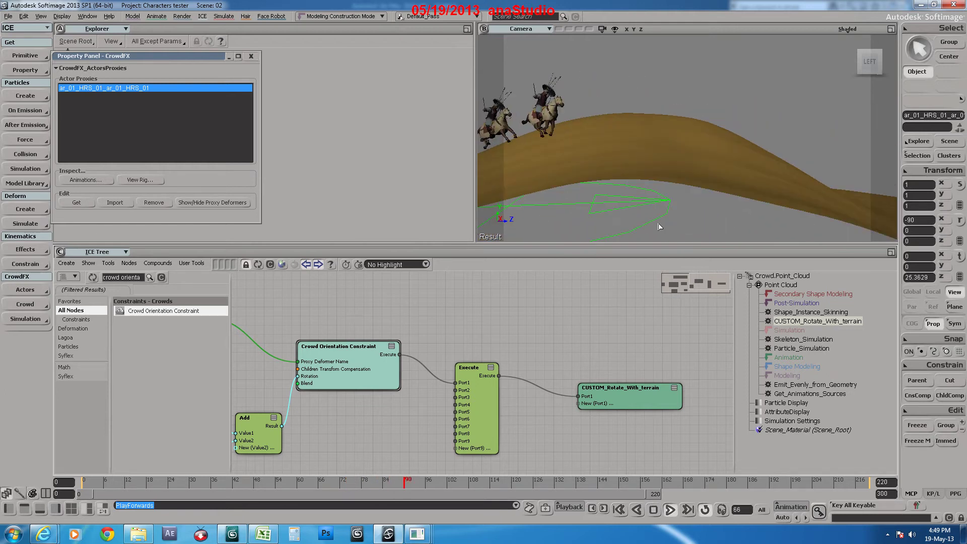
middle_drag(647, 177, 740, 117)
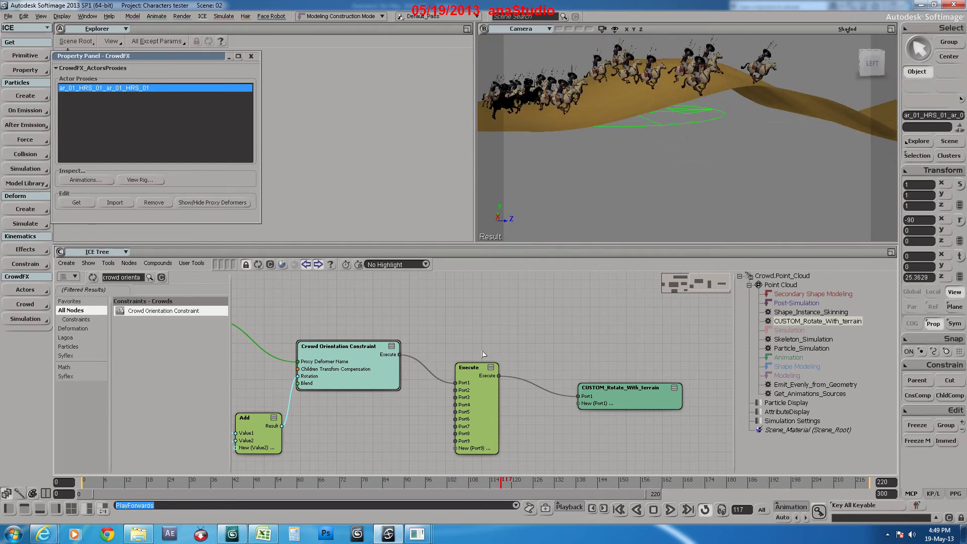
Connect the Direction to Rotation node's Rotation output directly to the Crowd Orientation Constraint's Rotation port and inspect the riders.
scroll(491, 363, down, 2)
middle_drag(320, 399, 439, 375)
scroll(439, 375, up, 3)
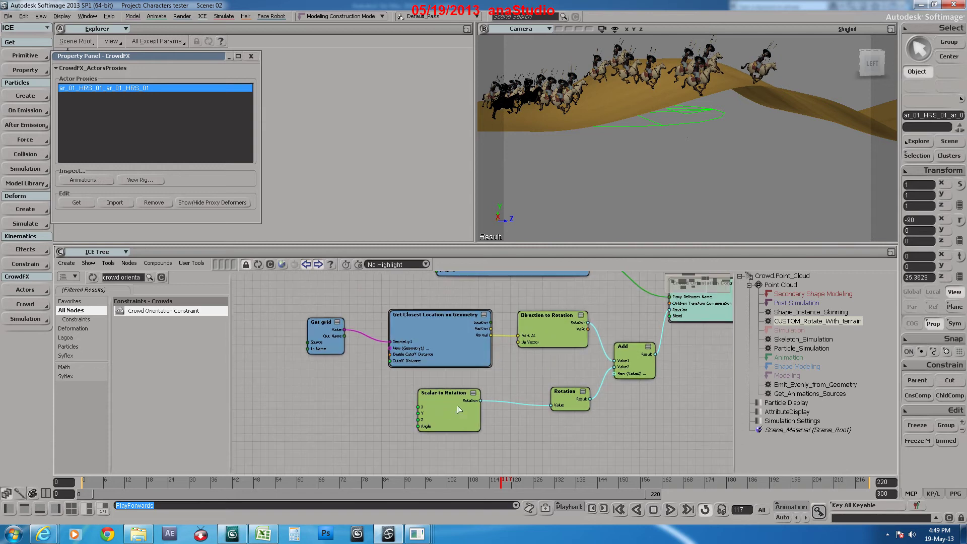
scroll(609, 376, up, 1)
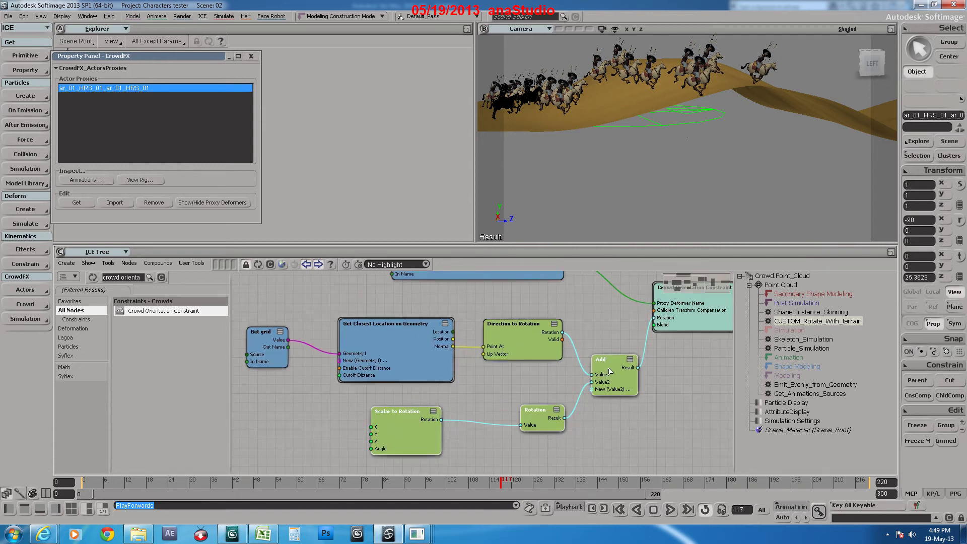
drag(609, 371, 613, 393)
drag(573, 348, 653, 319)
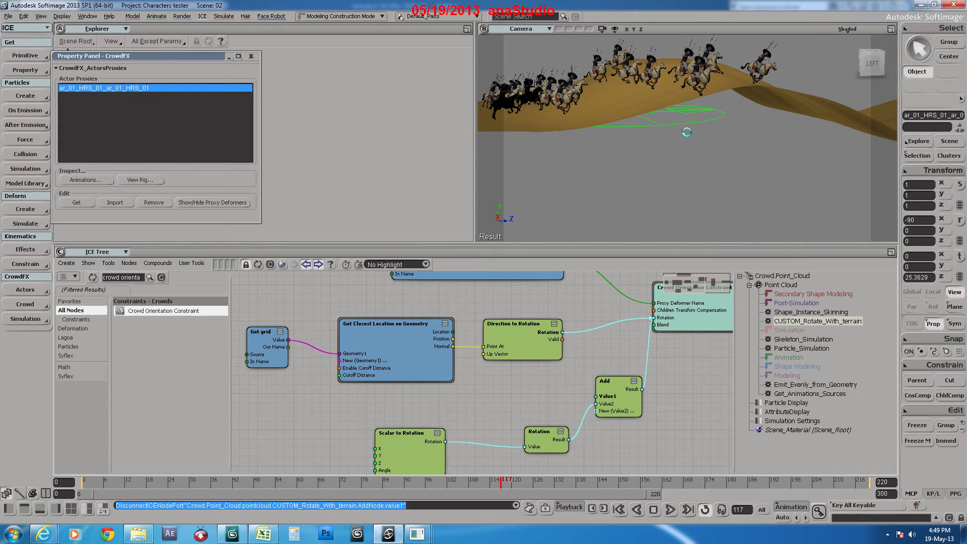
right_drag(669, 189, 697, 152)
scroll(698, 153, down, 3)
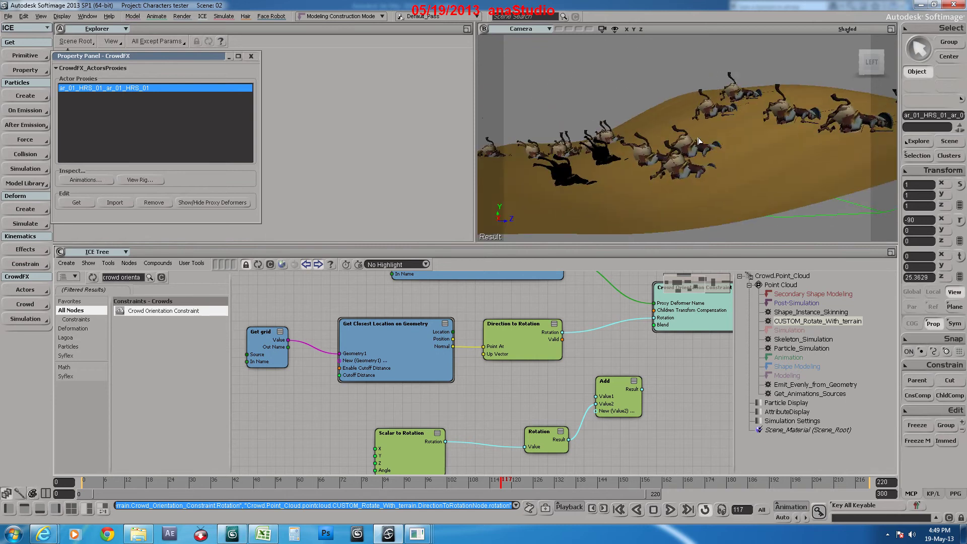
drag(700, 191, 651, 188)
Open the Scalar to Rotation node's properties to examine its axis and angle values, and close them.
drag(569, 402, 567, 399)
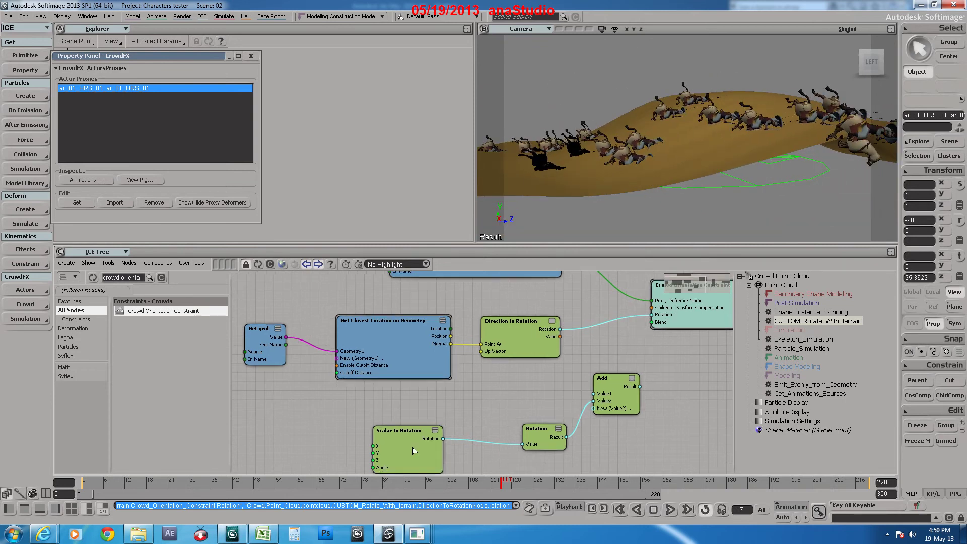
click(416, 472)
drag(417, 440, 451, 407)
double_click(447, 404)
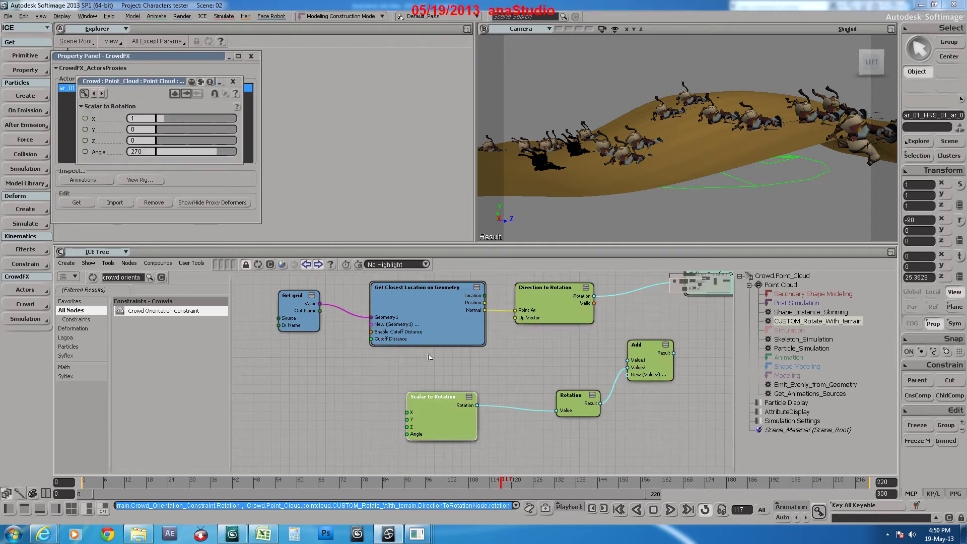
click(232, 81)
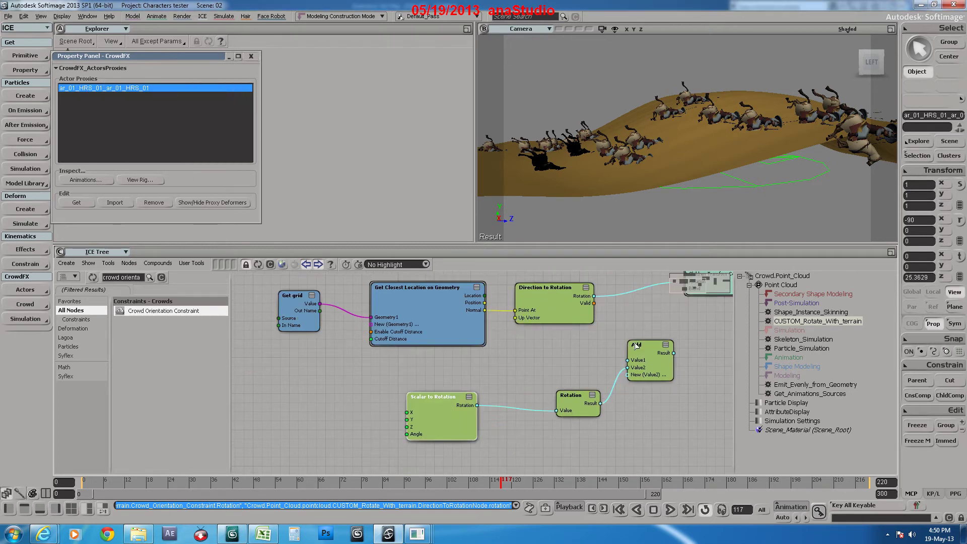
Reconnect Direction to Rotation's Rotation output to Add's Value1 and Add's Result to the Crowd Orientation Constraint's Rotation port.
middle_drag(627, 301, 588, 342)
drag(590, 336, 590, 403)
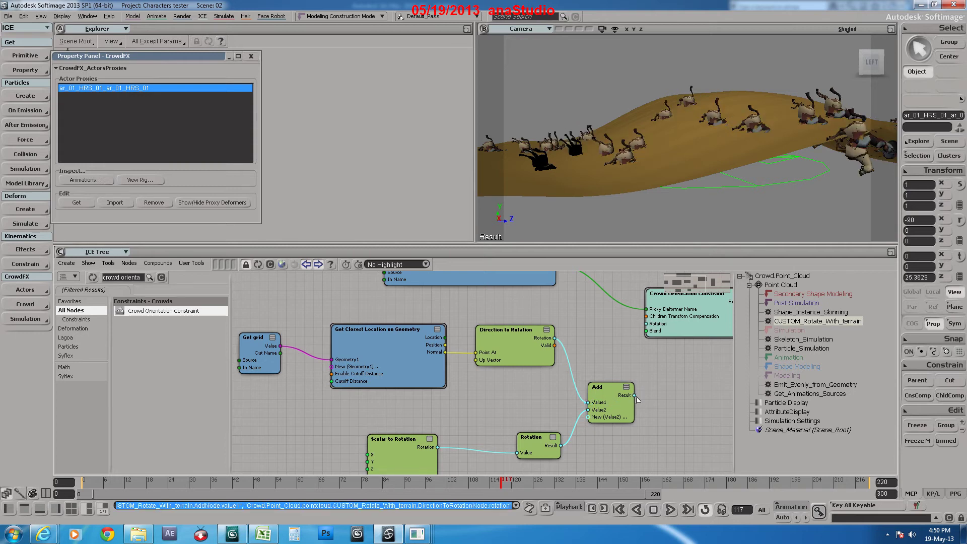
drag(636, 398, 649, 324)
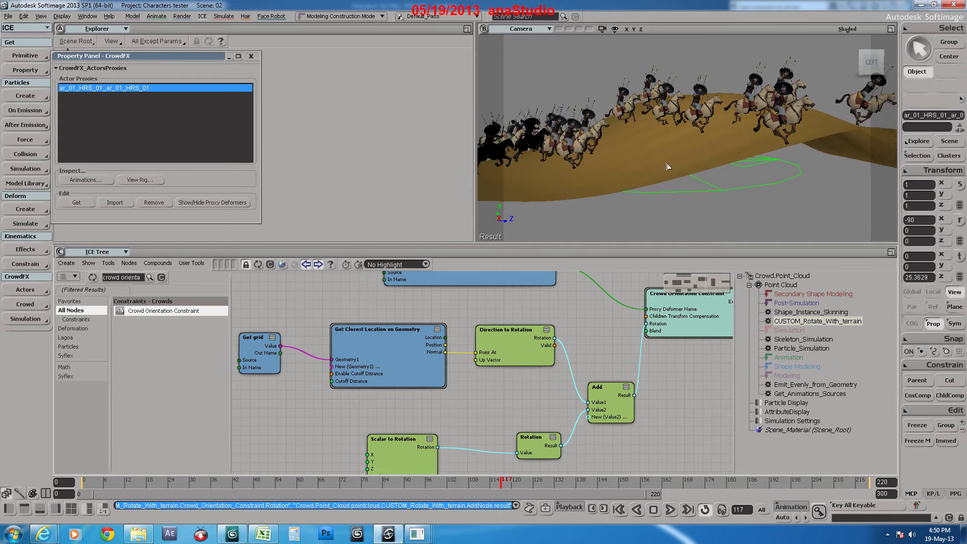
Return to the first frame and examine the riders' starting positions on the purple plane in the camera view.
key(Up)
key(shift+comma)
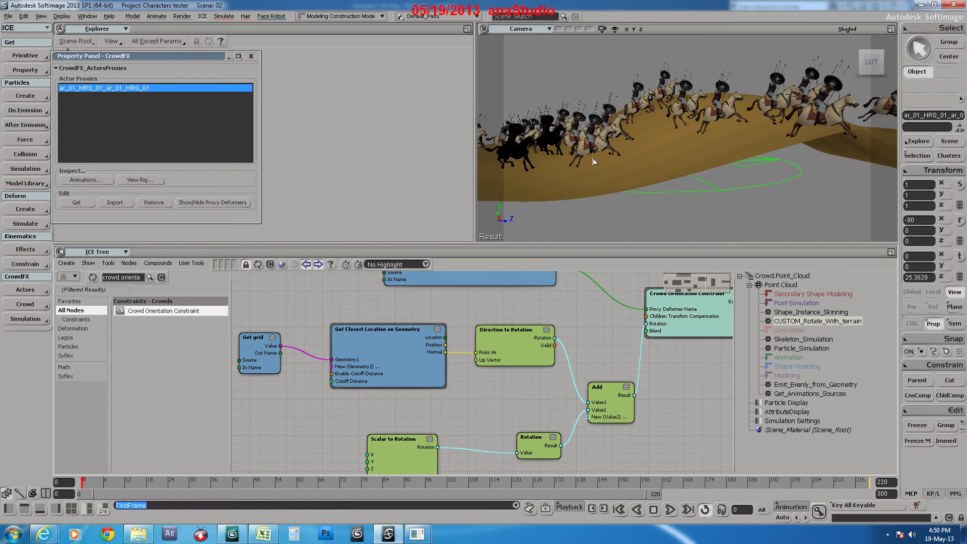
middle_drag(637, 187, 588, 177)
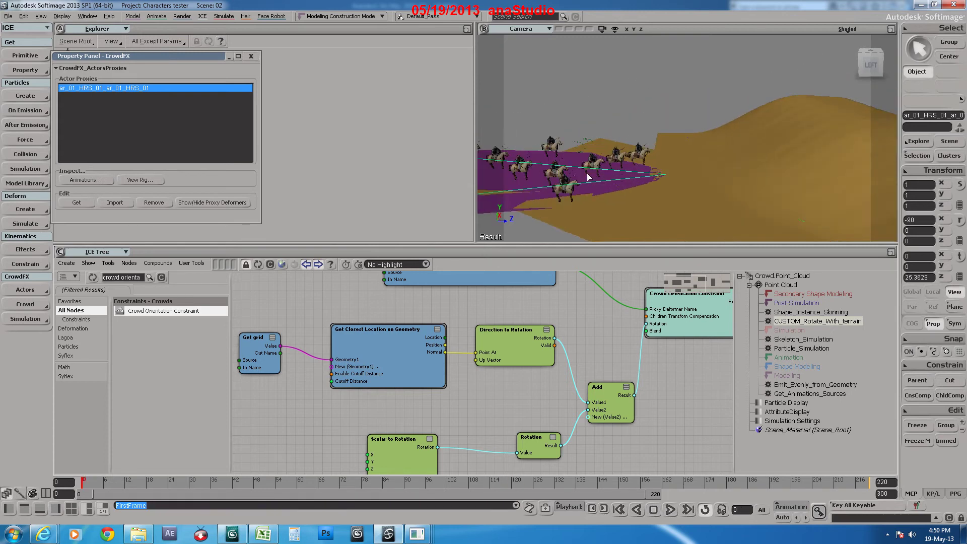
drag(588, 176, 666, 172)
drag(607, 161, 714, 168)
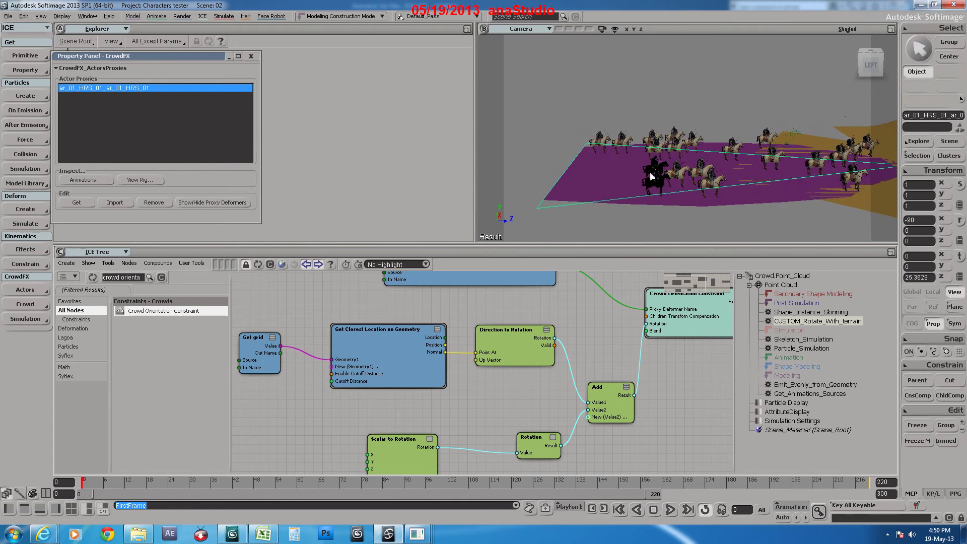
scroll(748, 154, up, 5)
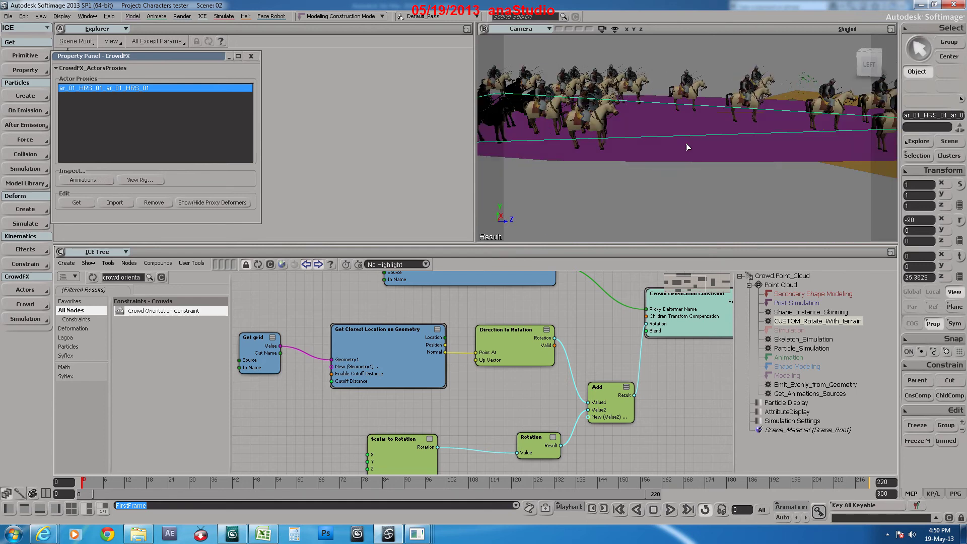
drag(679, 134, 704, 205)
scroll(748, 191, down, 4)
scroll(638, 185, up, 2)
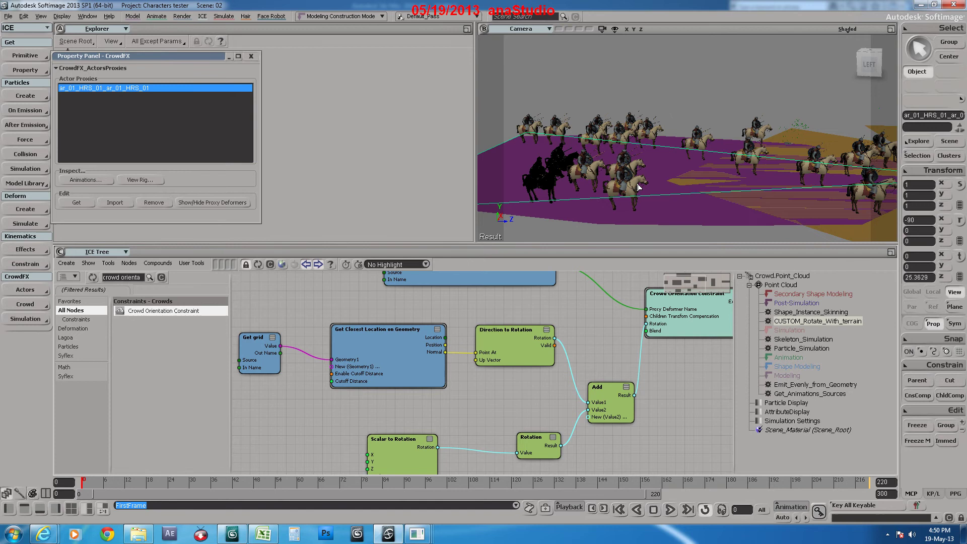
Maximize the camera view to inspect the riders, and restore the layout with the ICE tree.
key(F12)
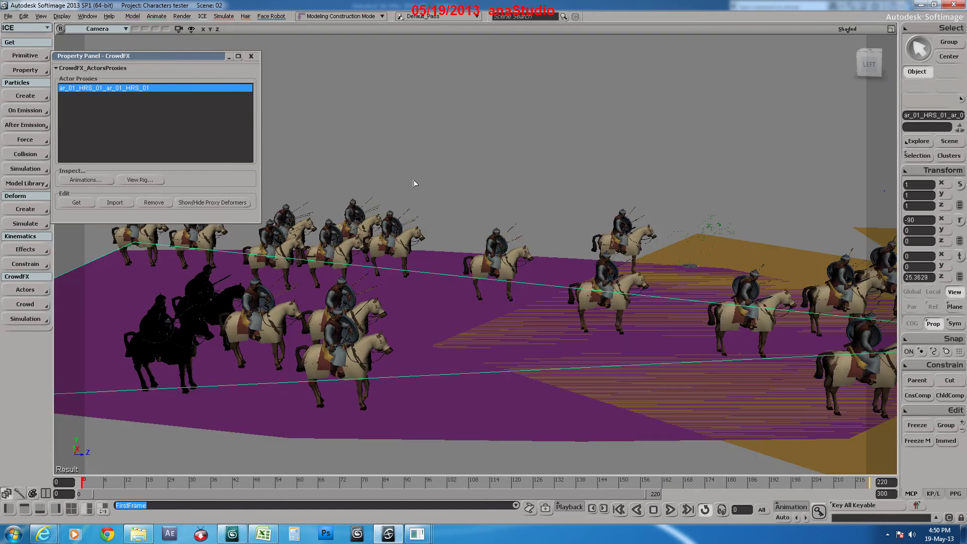
drag(517, 248, 685, 213)
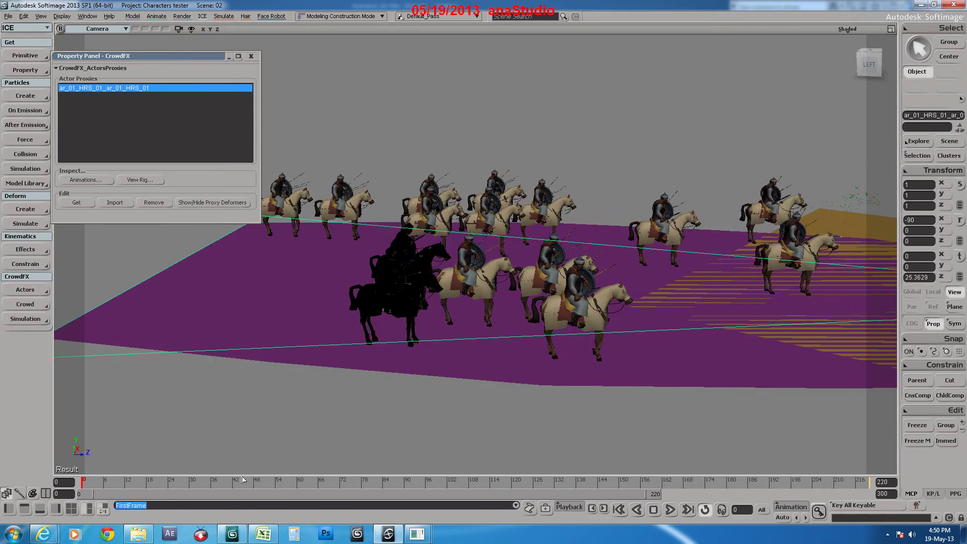
click(104, 509)
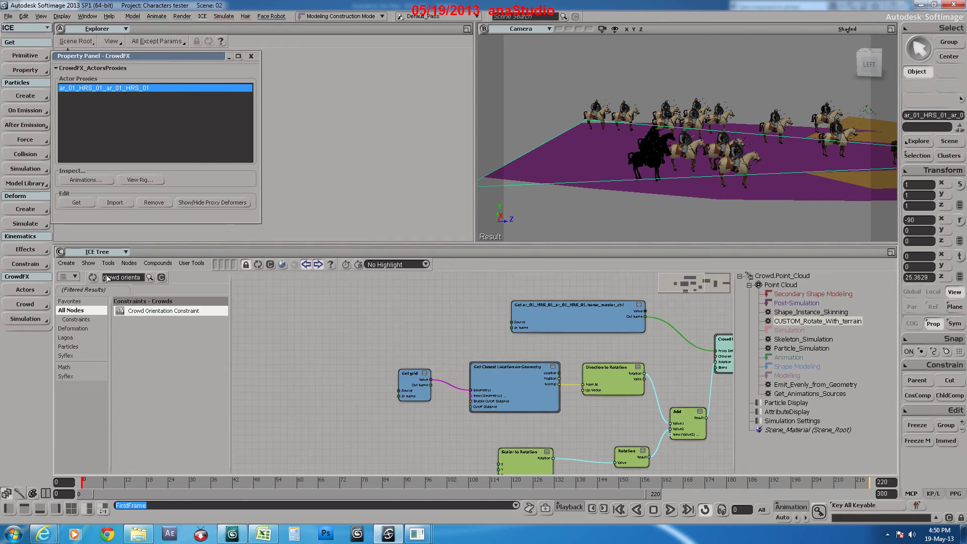
Search the ICE nodes for "particle po" and add Get Particle Position and Get Next Particle Position to the tree.
click(133, 281)
text(parti)
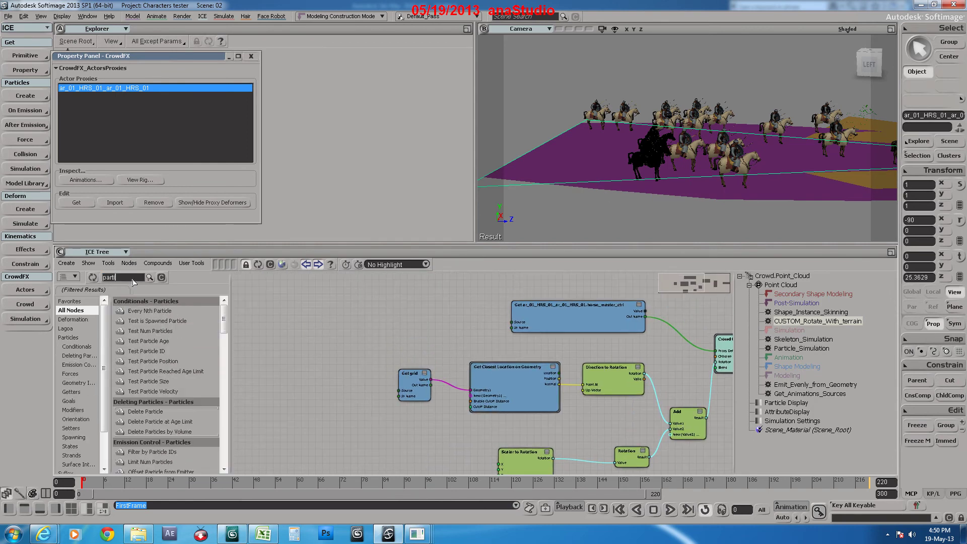
text(cle po)
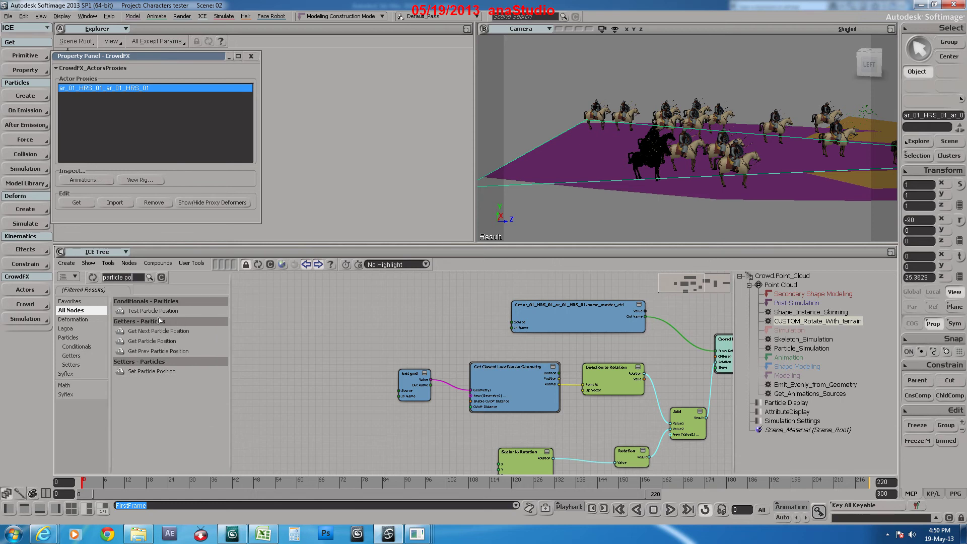
click(155, 342)
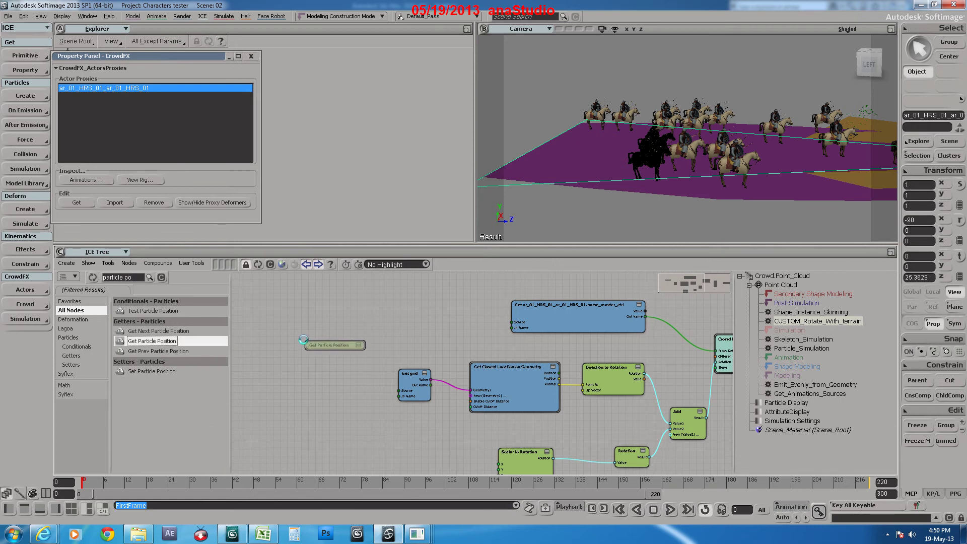
drag(161, 331, 287, 404)
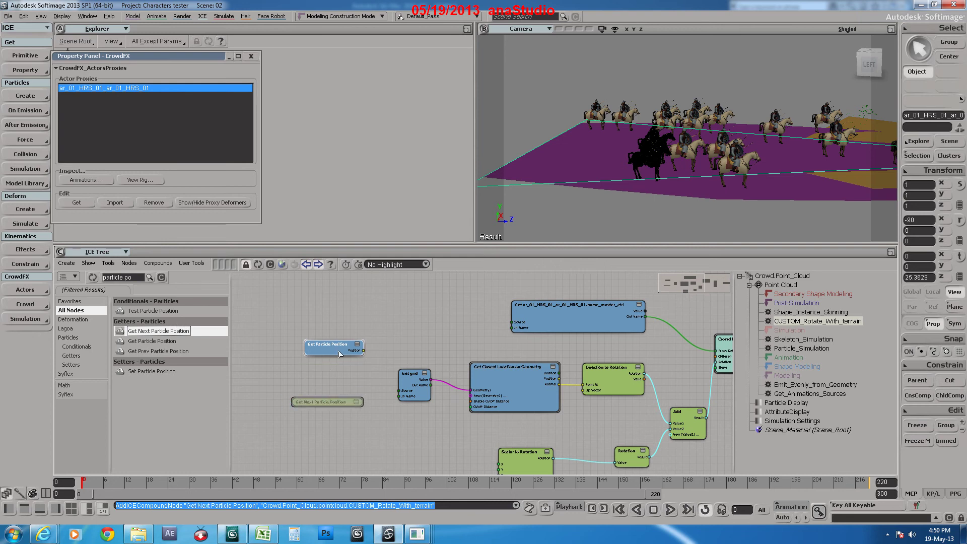
Place the Get Particle Position node just above Get Next Particle Position and select both nodes.
drag(338, 353, 322, 353)
drag(370, 317, 279, 458)
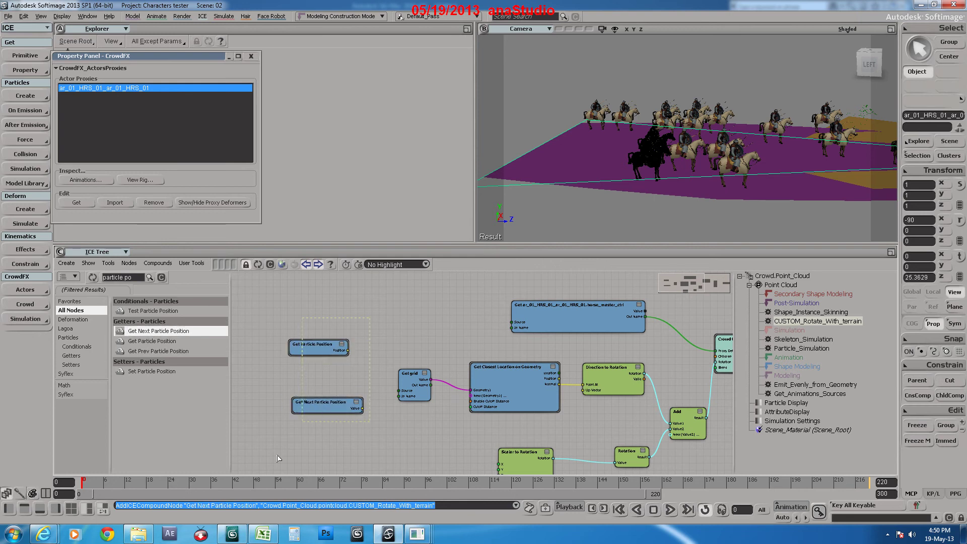
drag(327, 347, 331, 375)
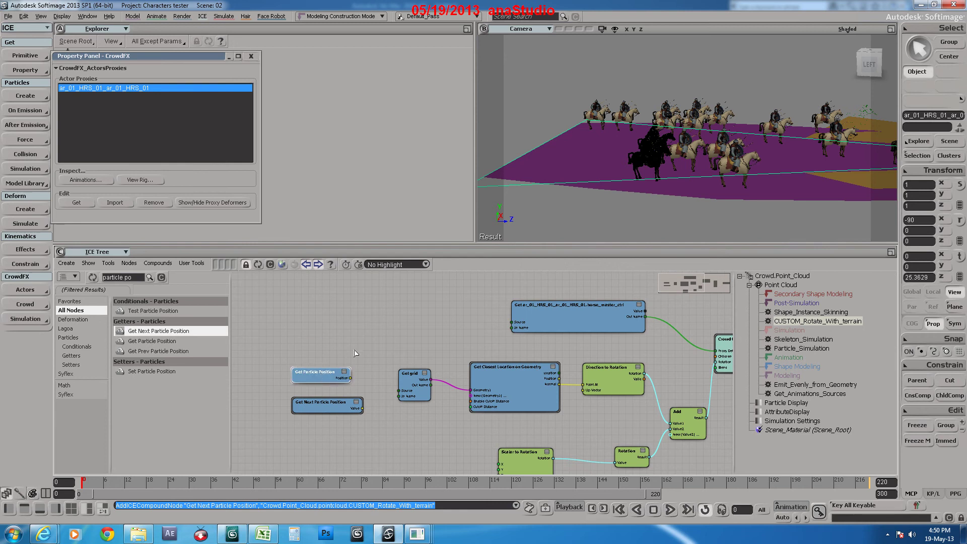
middle_drag(519, 351, 512, 348)
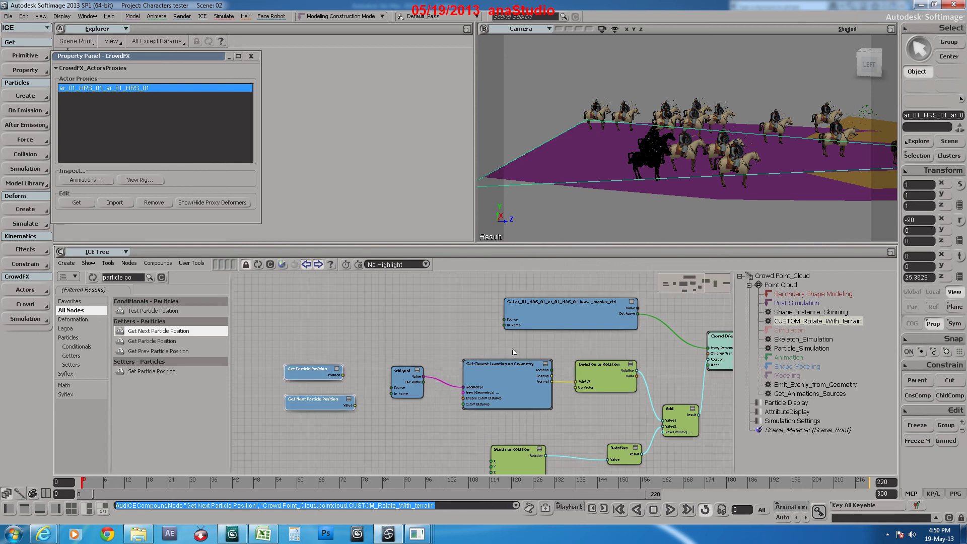
Switch to the browser to show the artist's Vimeo profile page, and minimize it to return to Softimage.
mouse_move(44, 534)
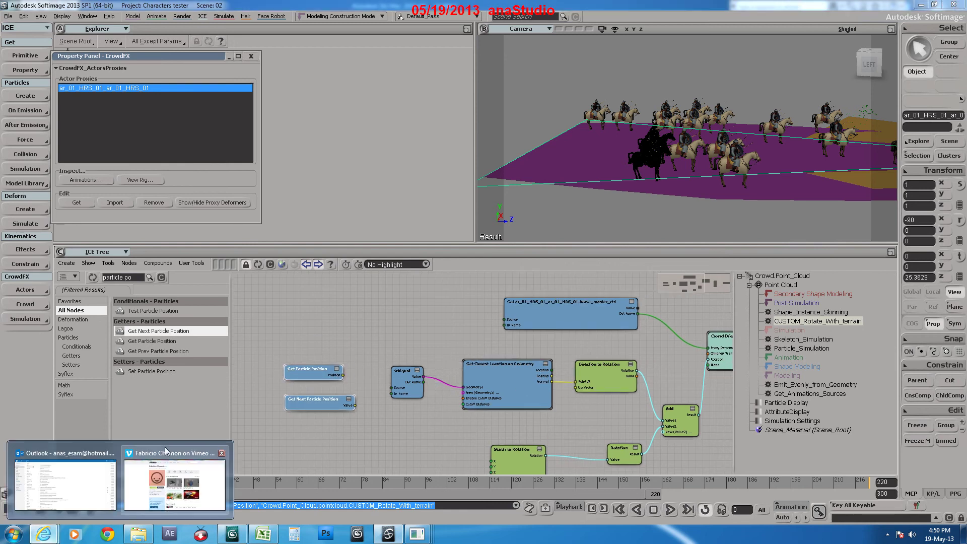
click(166, 481)
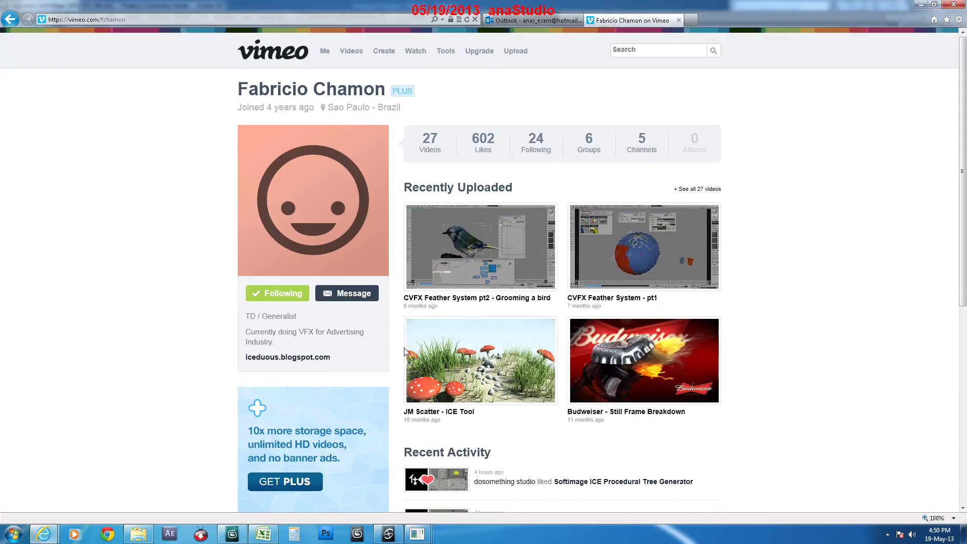
click(920, 4)
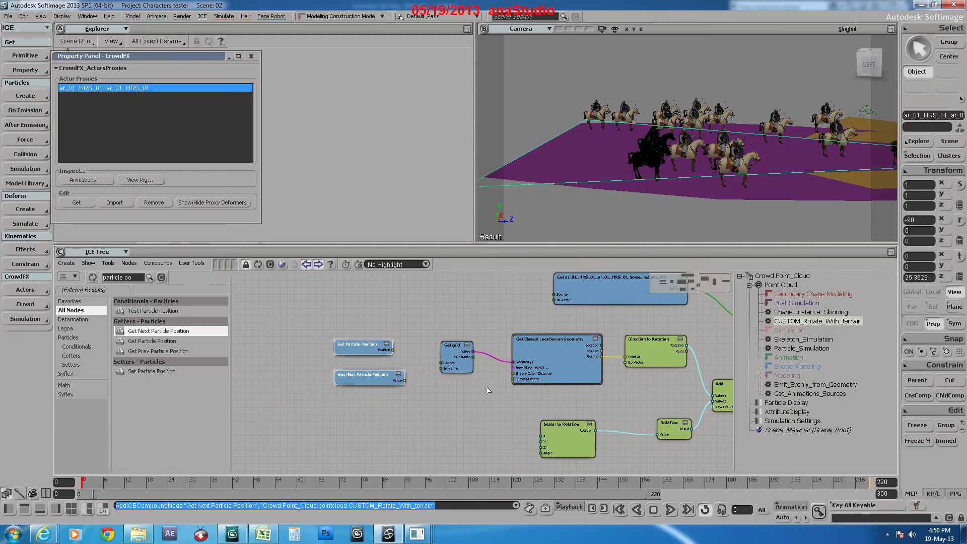
Delete the Get Particle Position and Get Next Particle Position nodes from the ICE tree.
key(Delete)
key(Delete)
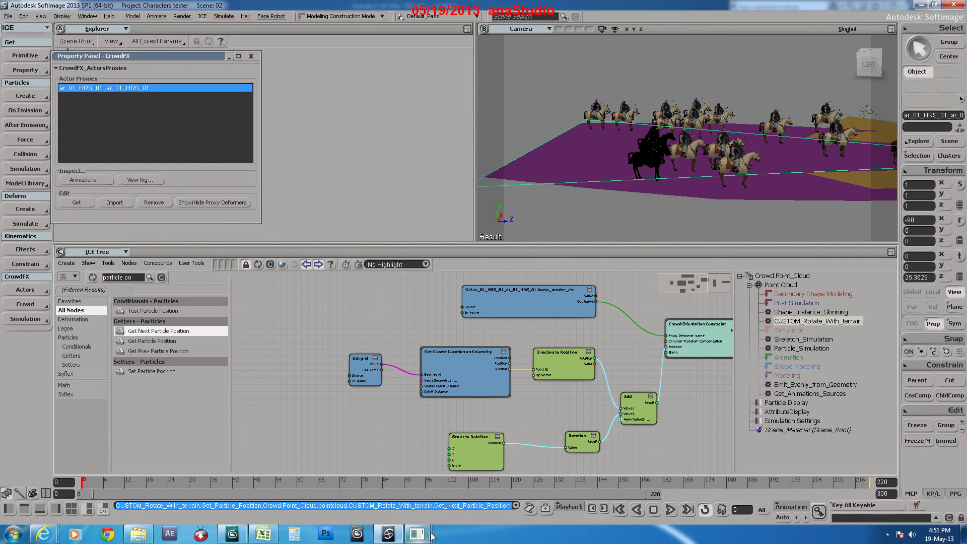
mouse_move(417, 533)
click(320, 484)
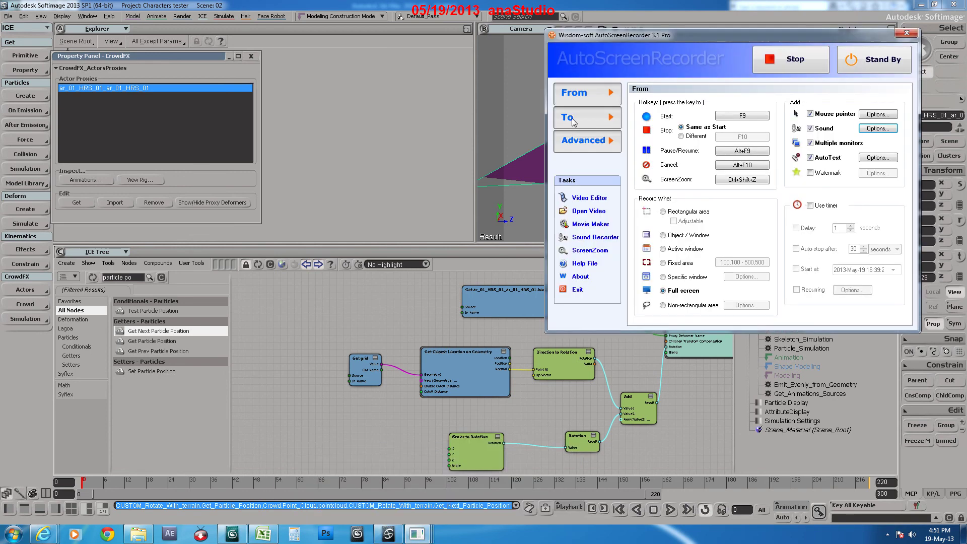